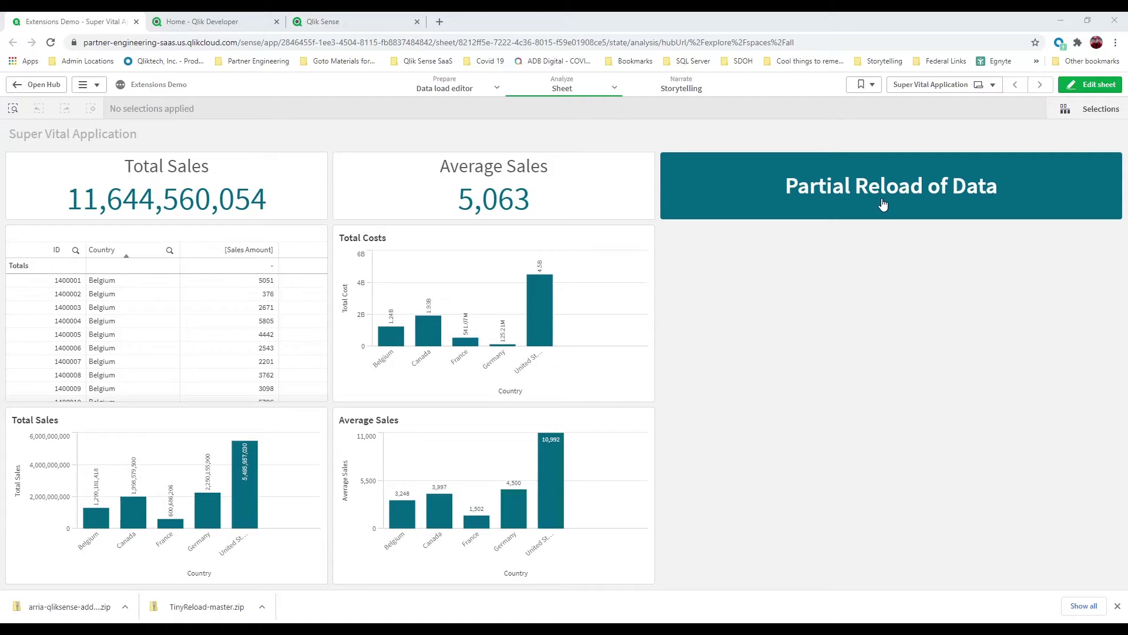
- Run a partial reload so Total Sales reaches 18,001,141,781, then put the sheet into edit mode
{"action": "left_click", "coordinate": [883, 203]}
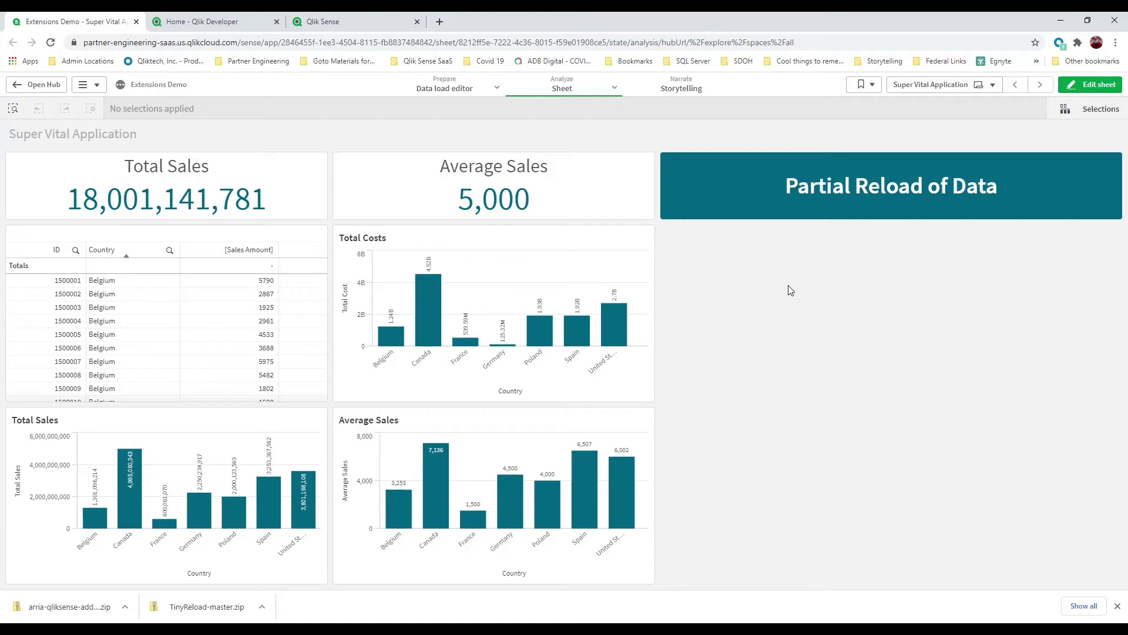
{"action": "left_click", "coordinate": [1084, 86]}
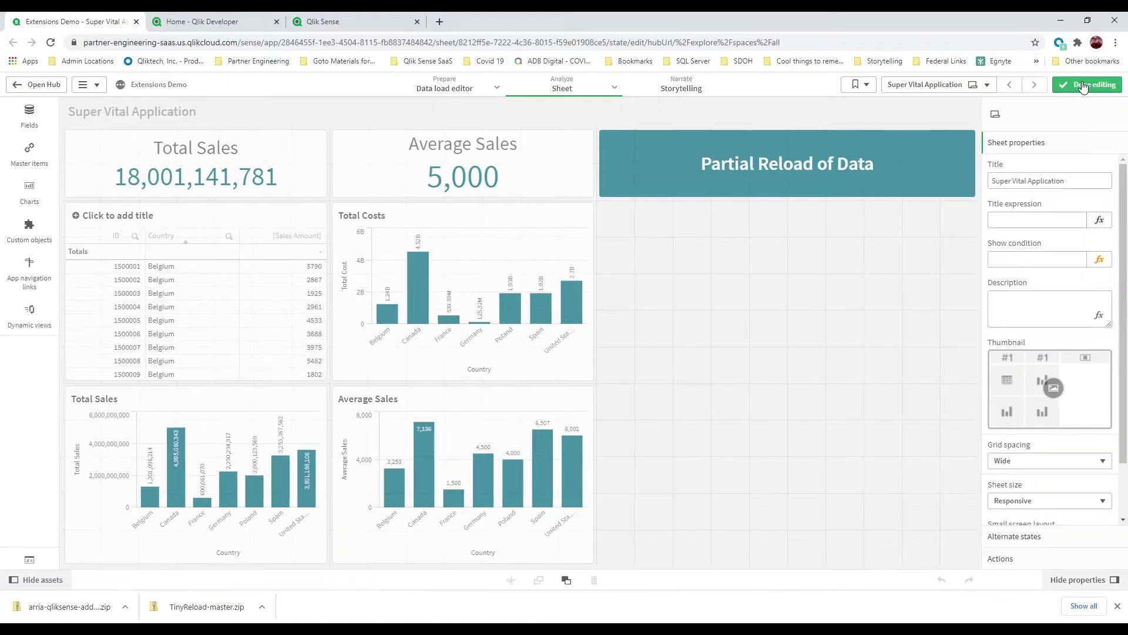
- Inspect the button's Reload data action, then delete the Partial Reload of Data button
{"action": "left_click", "coordinate": [964, 196]}
{"action": "left_click", "coordinate": [1072, 172]}
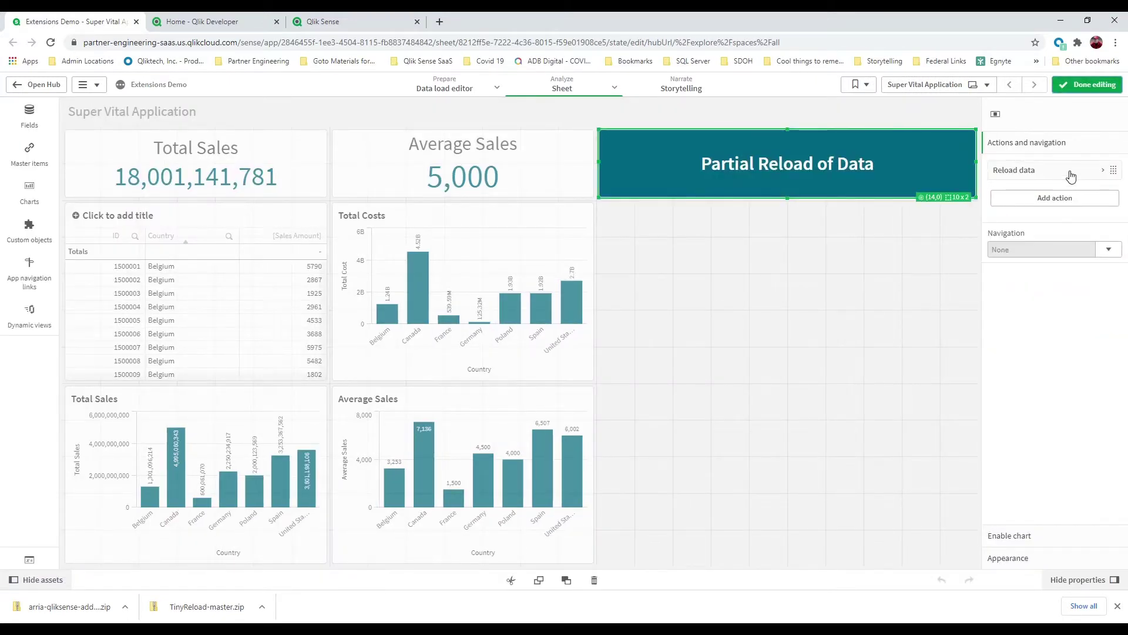
{"action": "left_click", "coordinate": [1072, 172]}
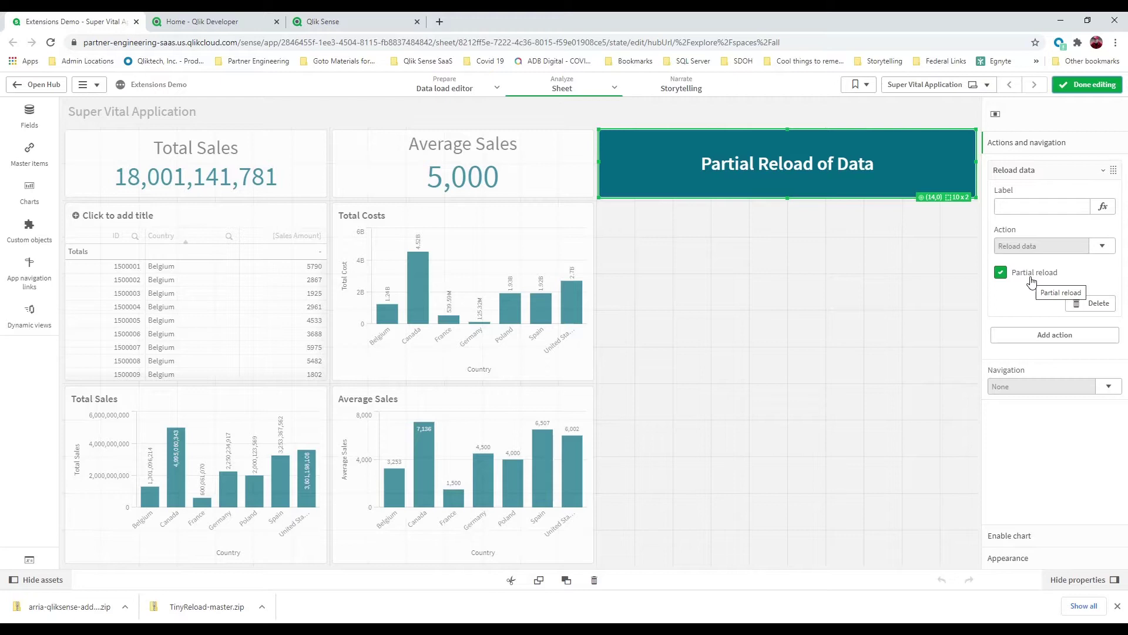
{"action": "right_click", "coordinate": [883, 189]}
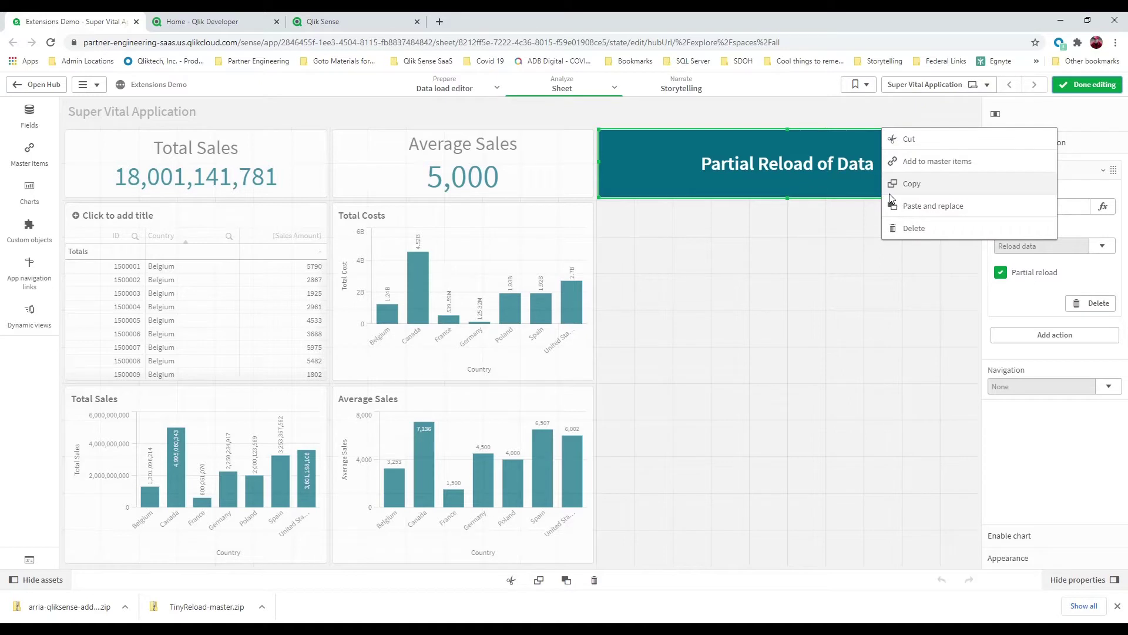
{"action": "left_click", "coordinate": [914, 229]}
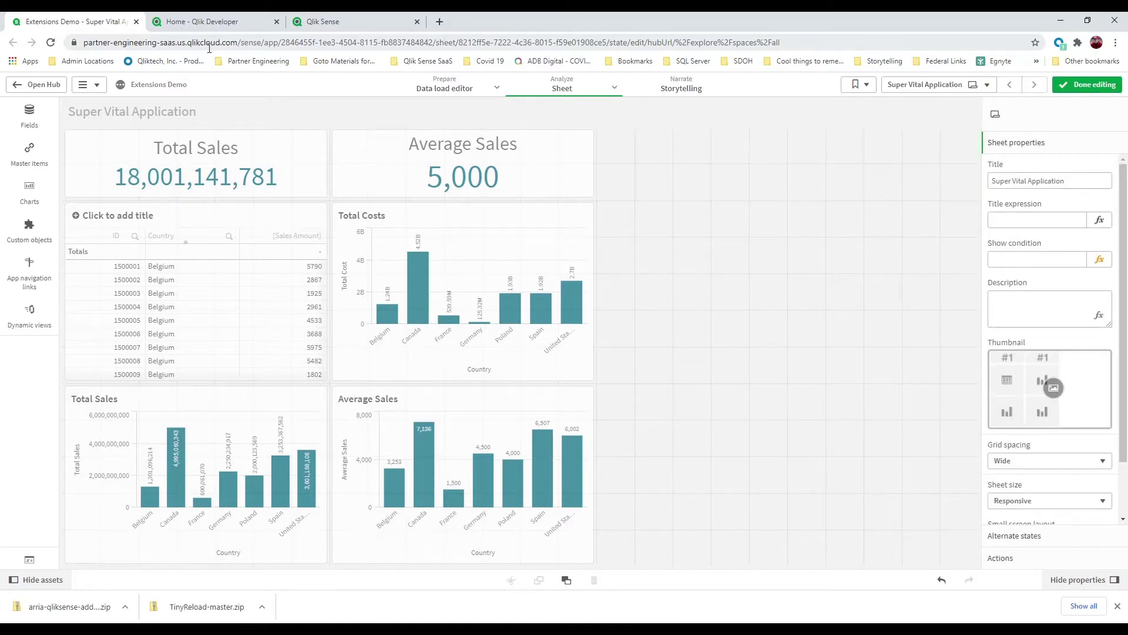
- From the Qlik Developer home, browse the Garden and open Arria's Natural Language Insights for BI project
{"action": "left_click", "coordinate": [213, 25]}
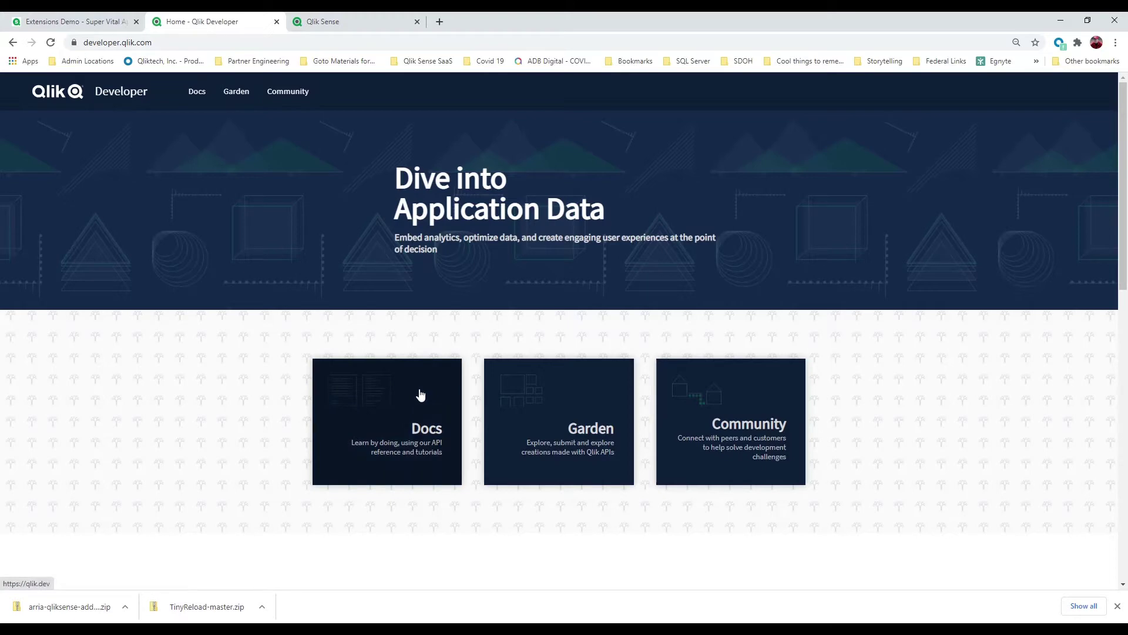
{"action": "left_click", "coordinate": [601, 452]}
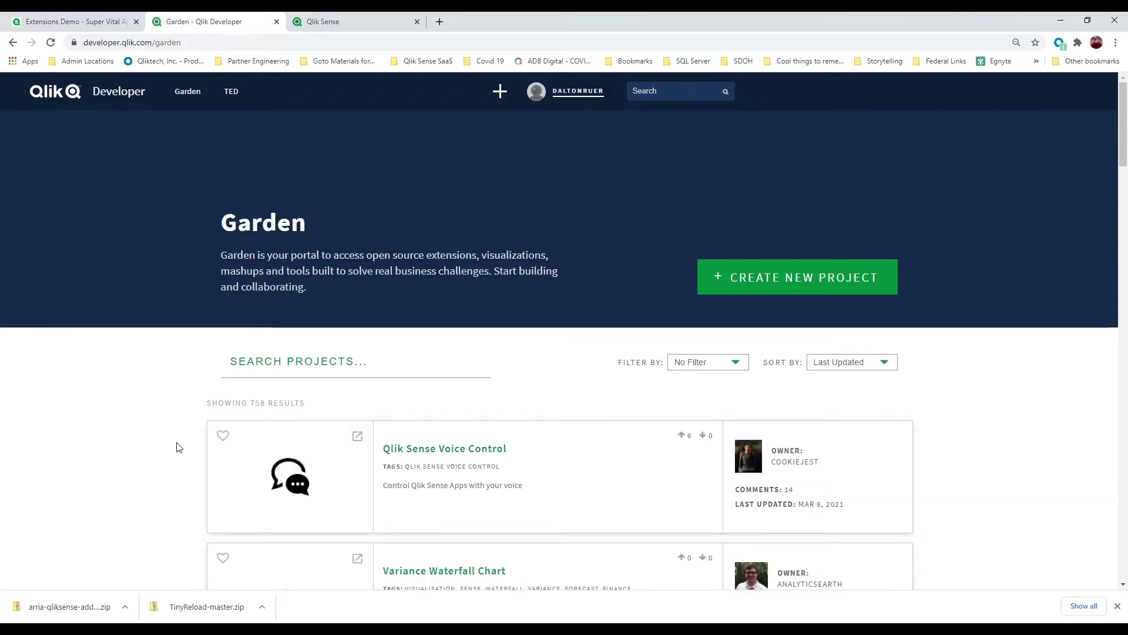
{"action": "scroll", "coordinate": [177, 448], "scroll_direction": "down", "scroll_amount": 2}
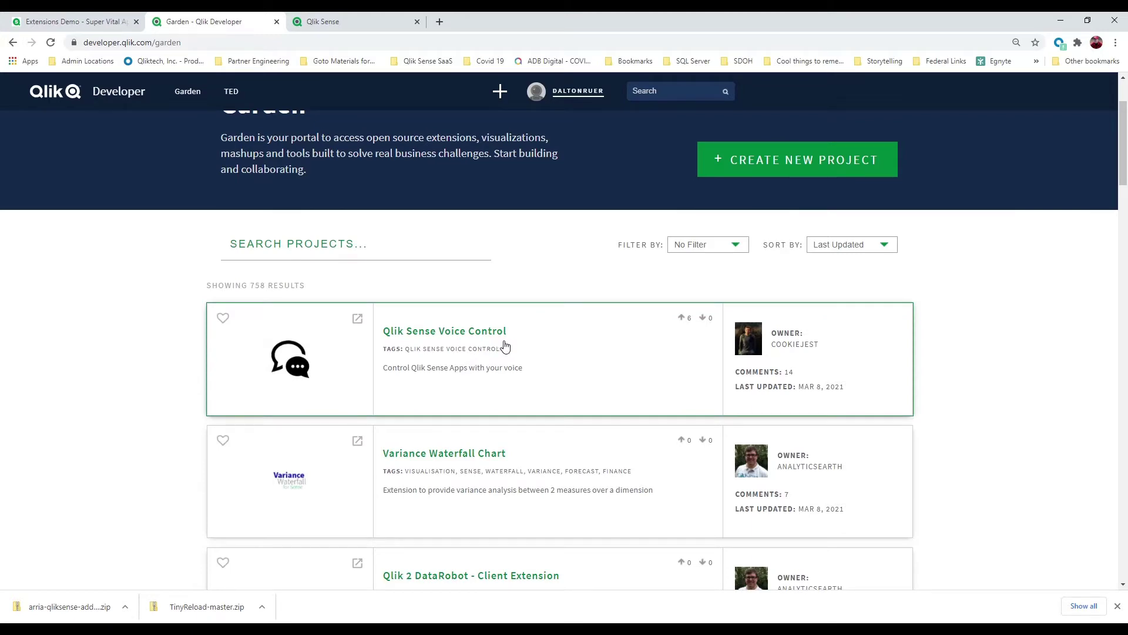
{"action": "scroll", "coordinate": [505, 346], "scroll_direction": "down", "scroll_amount": 6}
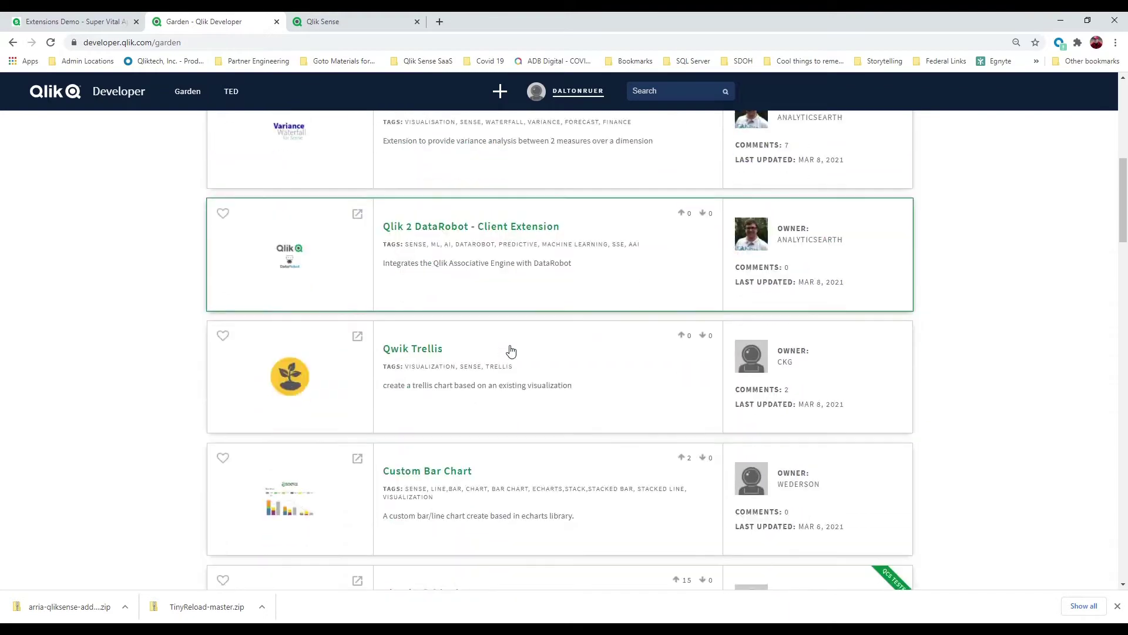
{"action": "scroll", "coordinate": [510, 351], "scroll_direction": "down", "scroll_amount": 7}
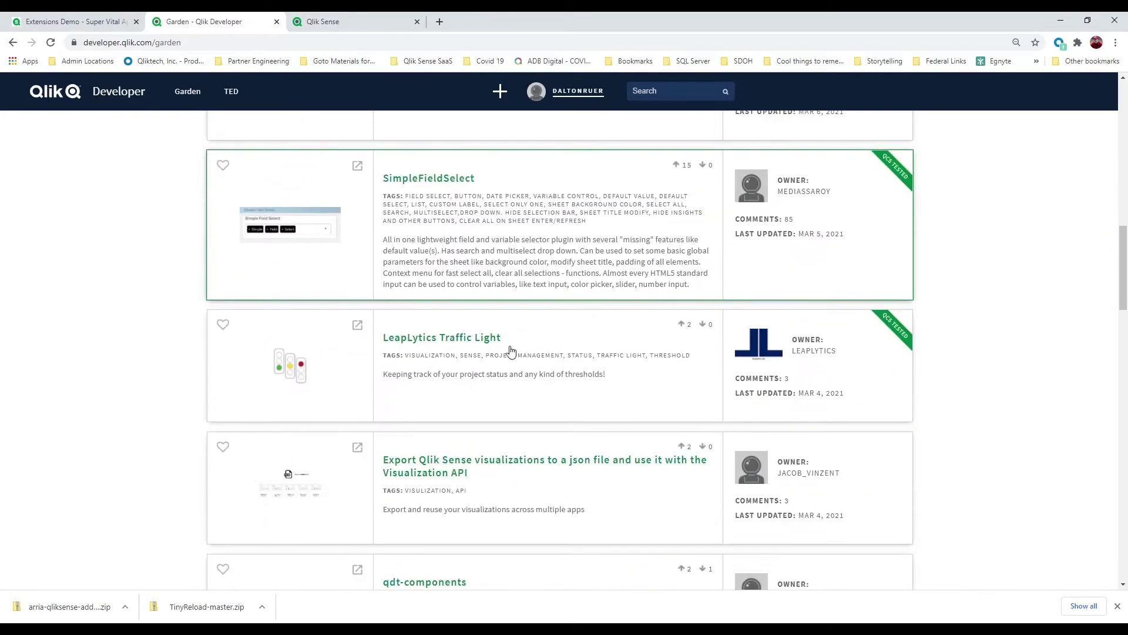
{"action": "scroll", "coordinate": [510, 351], "scroll_direction": "down", "scroll_amount": 7}
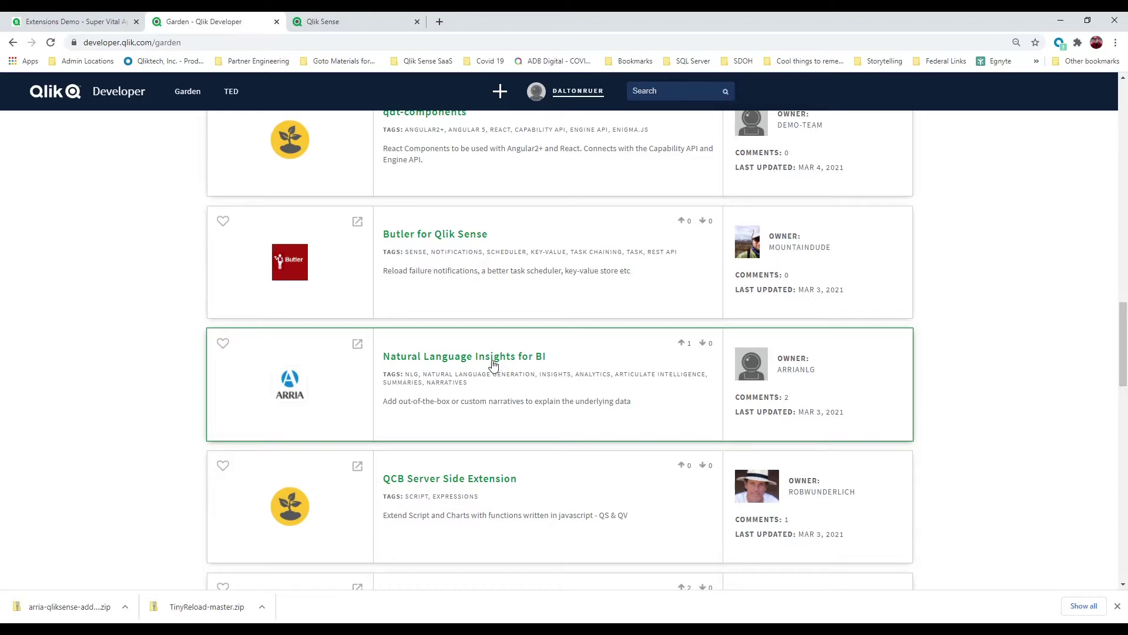
{"action": "left_click", "coordinate": [492, 363]}
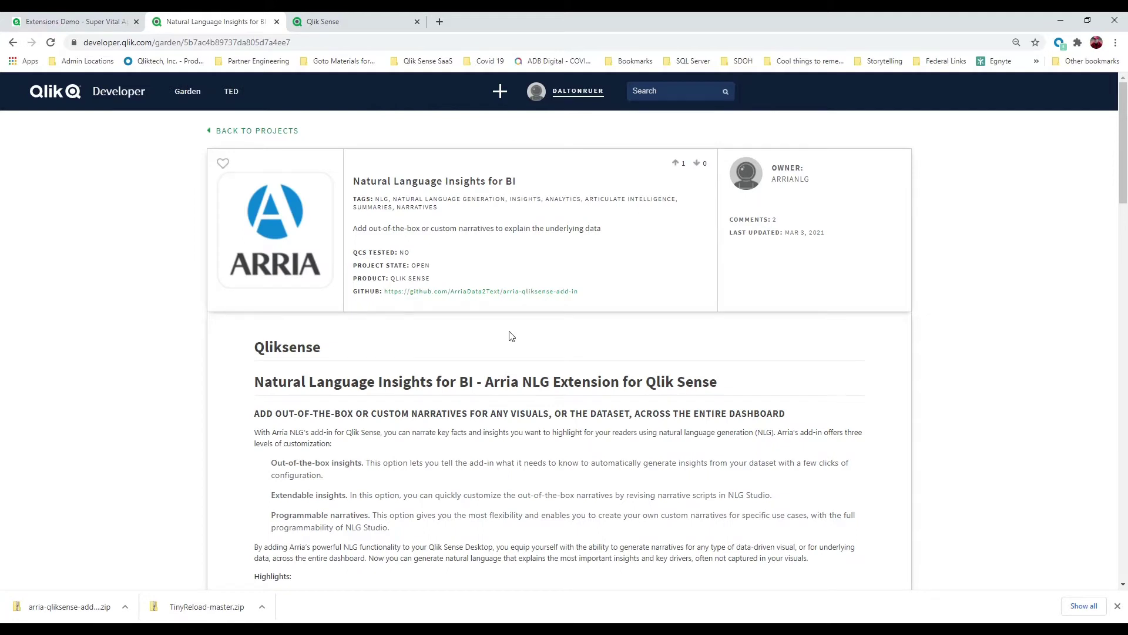
- Download the arria-qliksense-add-in GitHub repository as a ZIP and close the GitHub tab
{"action": "left_click", "coordinate": [517, 298]}
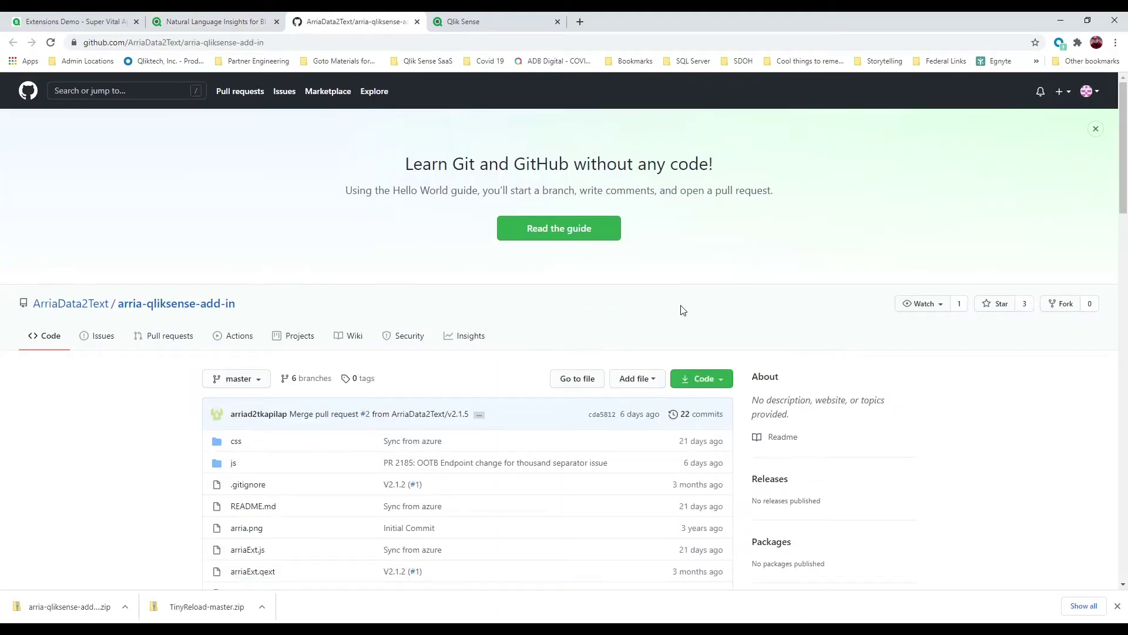
{"action": "left_click", "coordinate": [704, 379]}
{"action": "left_click", "coordinate": [601, 533]}
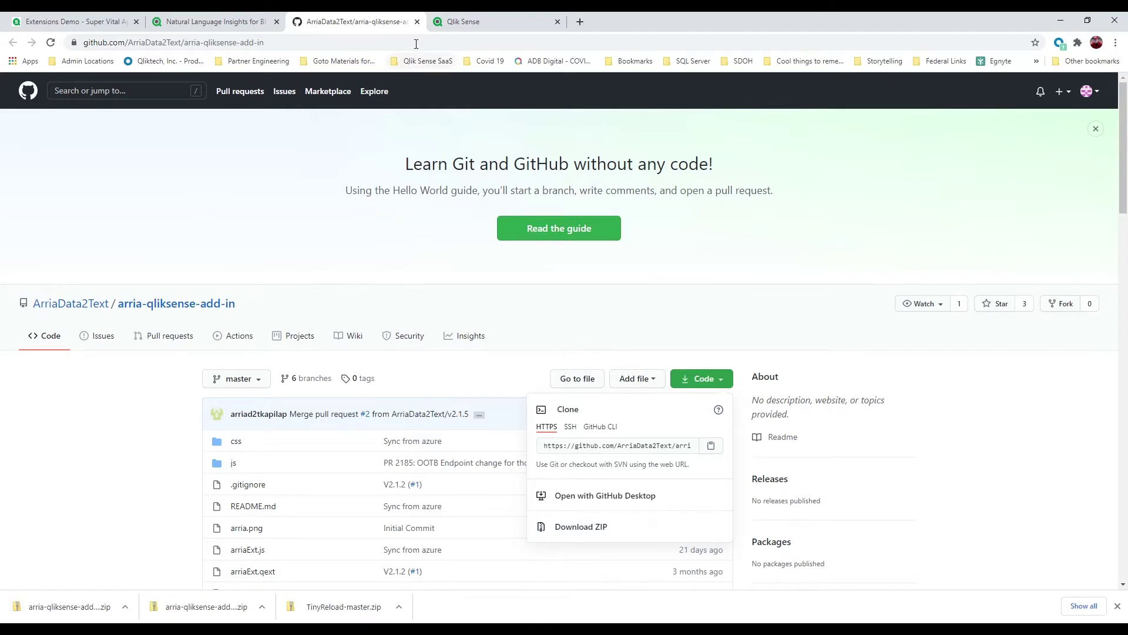
{"action": "left_click", "coordinate": [418, 24]}
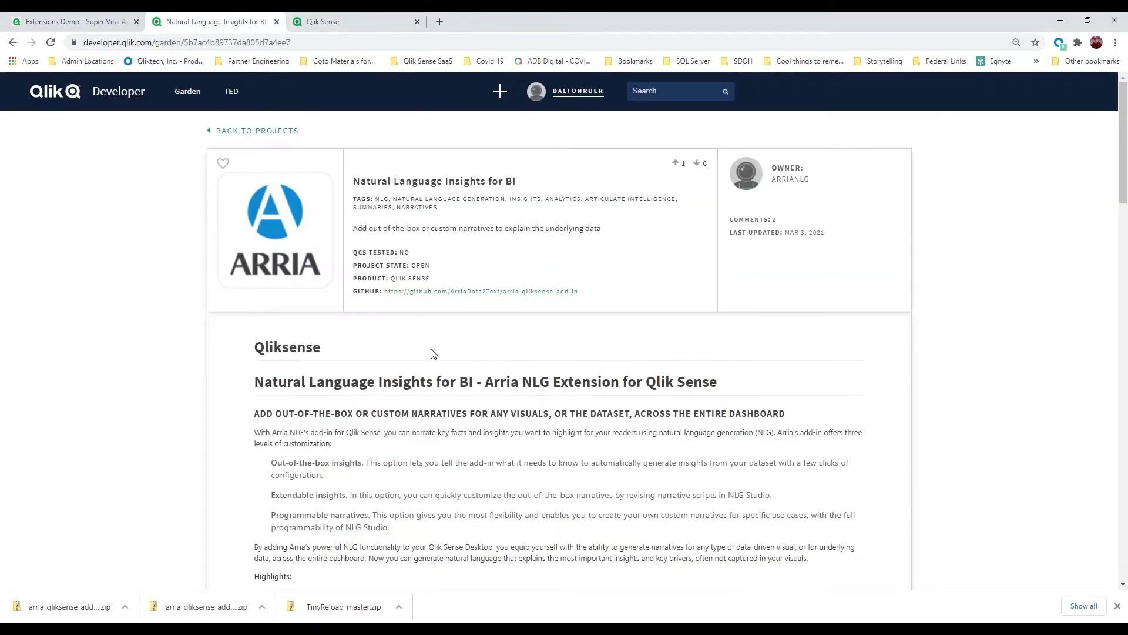
{"action": "scroll", "coordinate": [432, 359], "scroll_direction": "down", "scroll_amount": 4}
{"action": "scroll", "coordinate": [432, 358], "scroll_direction": "down", "scroll_amount": 10}
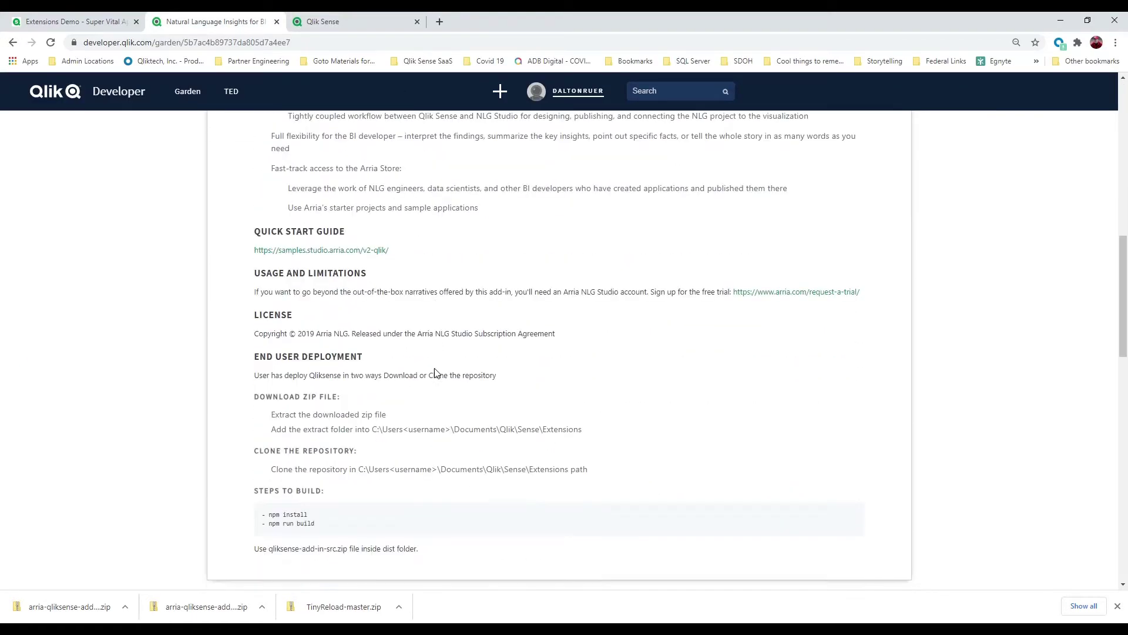
{"action": "scroll", "coordinate": [436, 375], "scroll_direction": "down", "scroll_amount": 5}
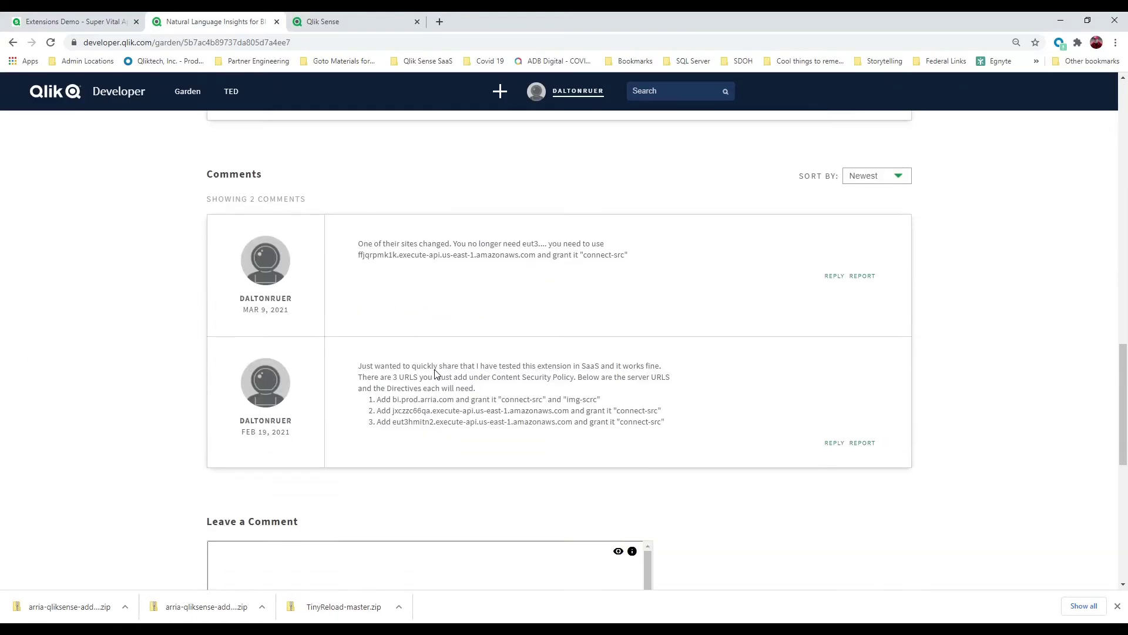
{"action": "scroll", "coordinate": [435, 369], "scroll_direction": "up", "scroll_amount": 1}
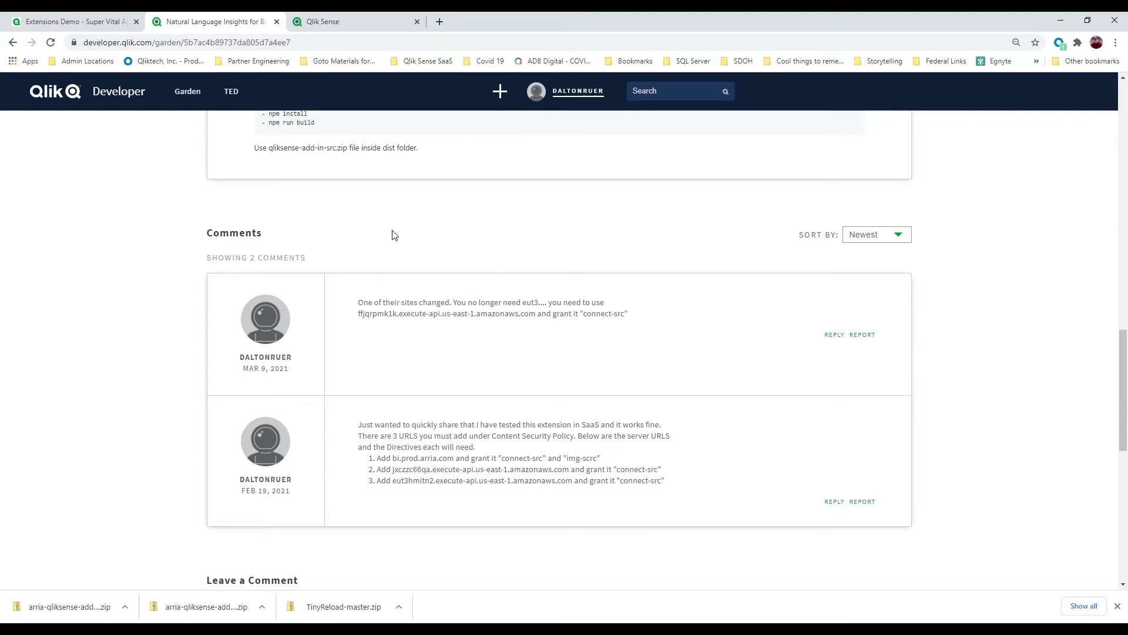
{"action": "scroll", "coordinate": [392, 234], "scroll_direction": "up", "scroll_amount": 5}
{"action": "scroll", "coordinate": [393, 234], "scroll_direction": "up", "scroll_amount": 10}
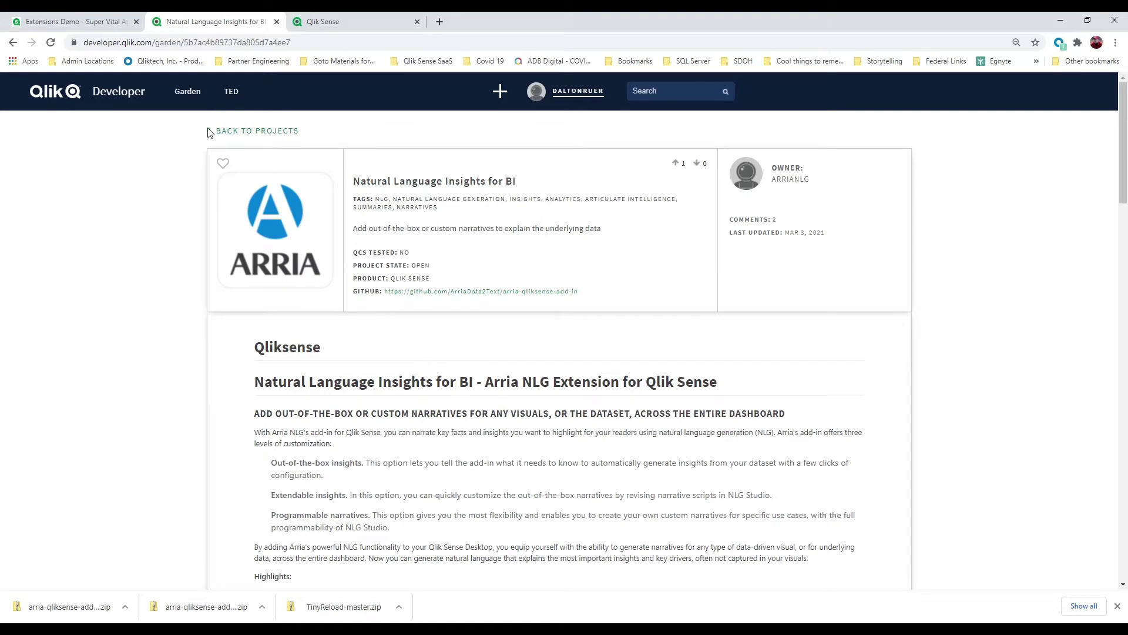
- Back in the Garden, search the projects for 'reload' and browse the results
{"action": "left_click", "coordinate": [249, 133]}
{"action": "left_click", "coordinate": [370, 365]}
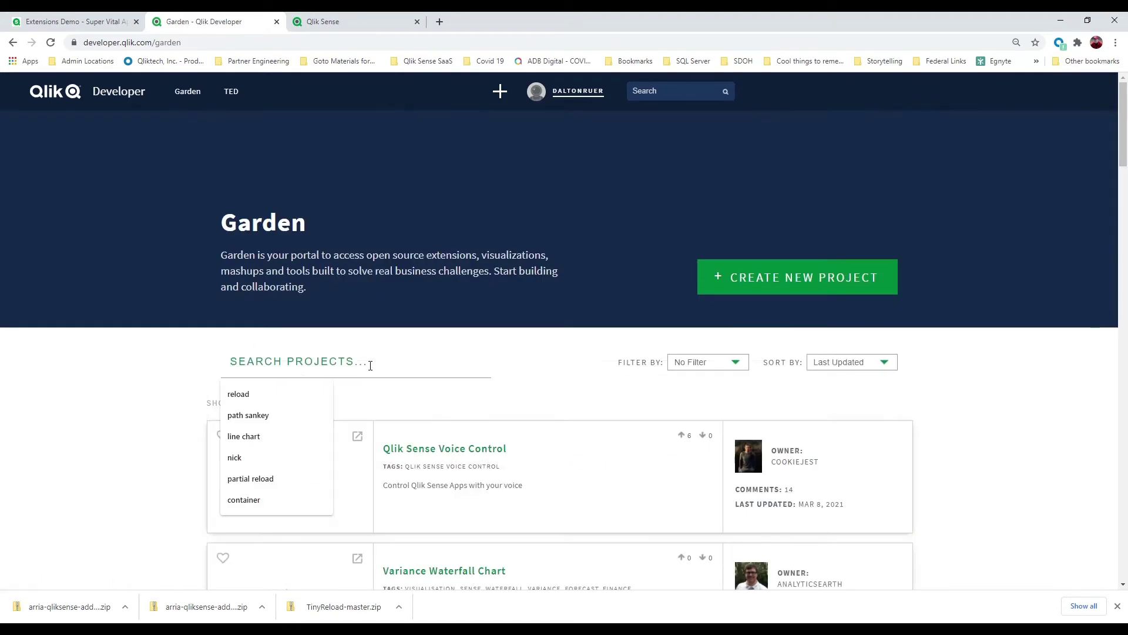
{"action": "left_click", "coordinate": [305, 397]}
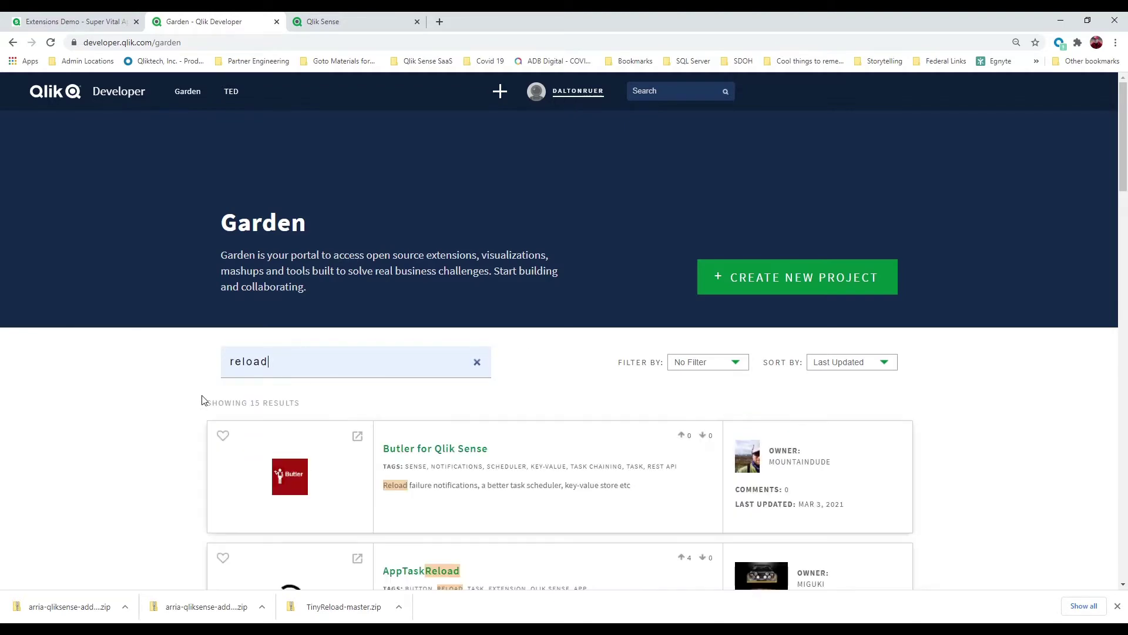
{"action": "scroll", "coordinate": [191, 400], "scroll_direction": "down", "scroll_amount": 2}
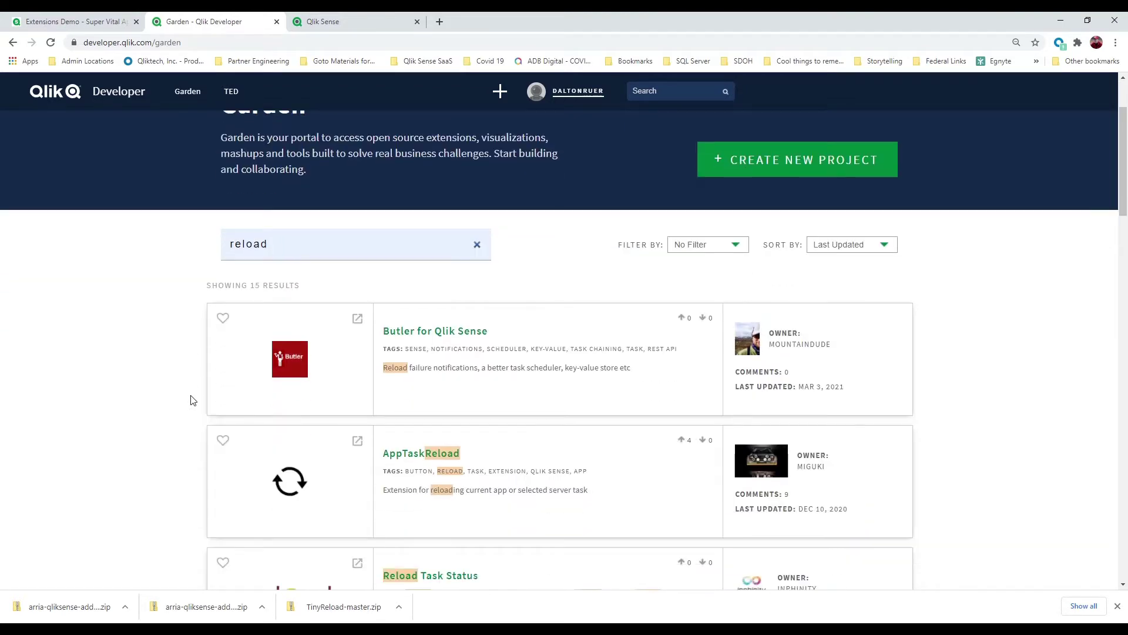
{"action": "scroll", "coordinate": [191, 400], "scroll_direction": "down", "scroll_amount": 3}
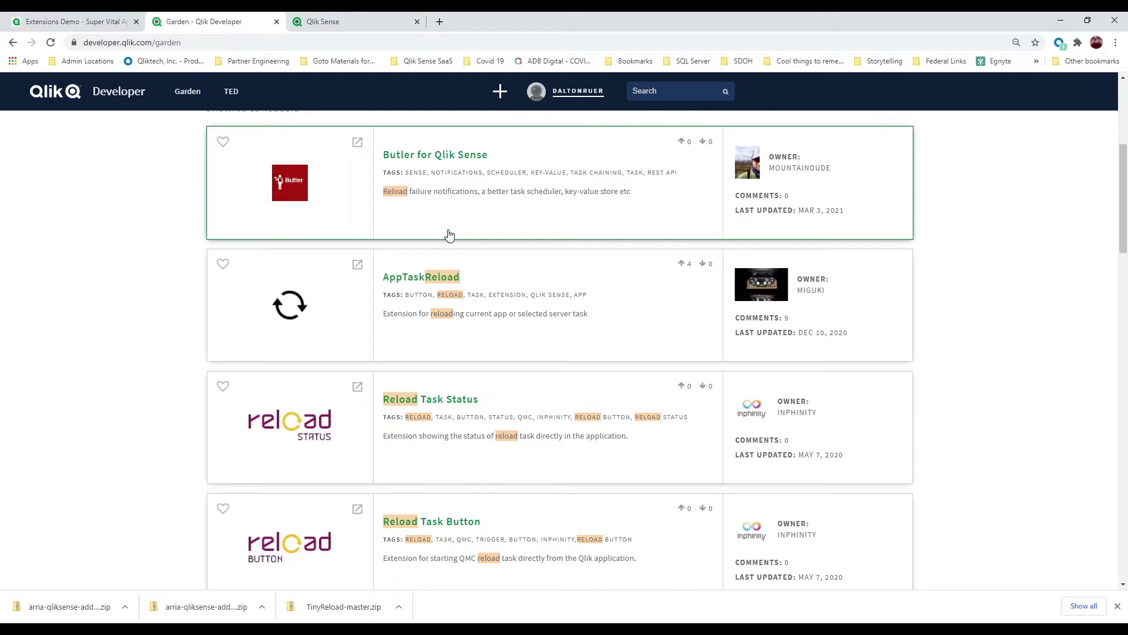
{"action": "scroll", "coordinate": [449, 235], "scroll_direction": "down", "scroll_amount": 1}
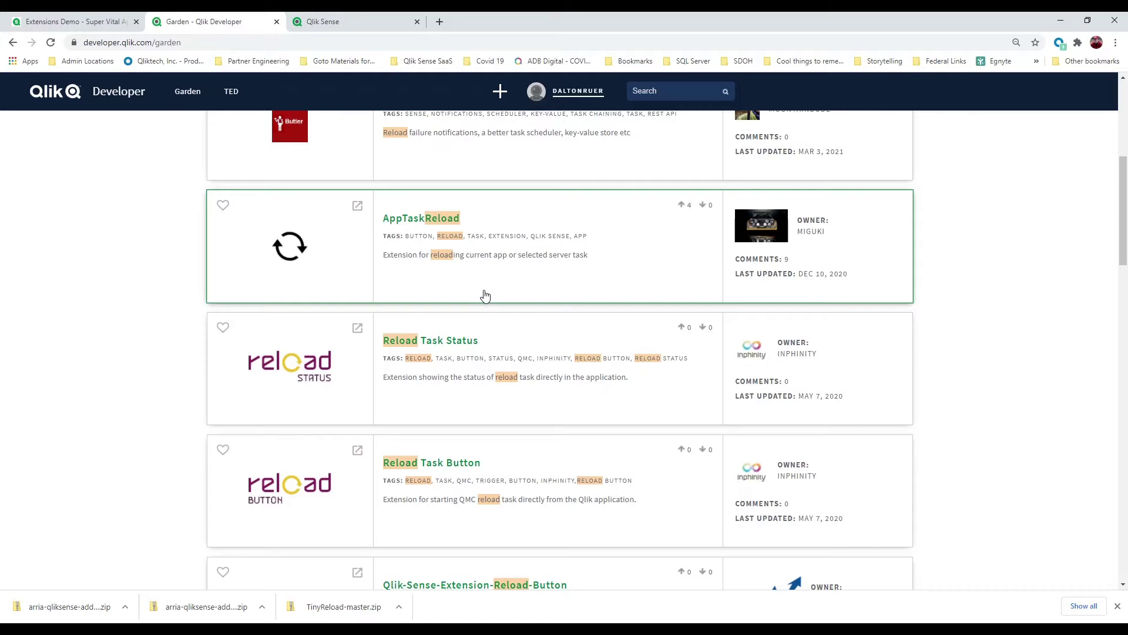
{"action": "scroll", "coordinate": [485, 296], "scroll_direction": "down", "scroll_amount": 6}
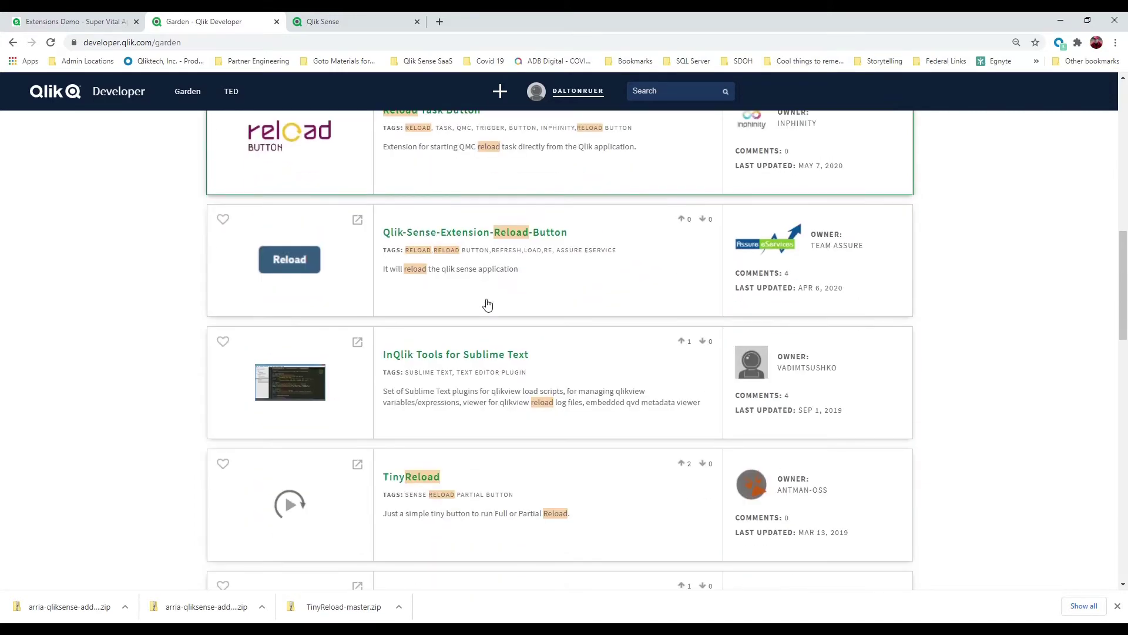
{"action": "scroll", "coordinate": [487, 304], "scroll_direction": "down", "scroll_amount": 3}
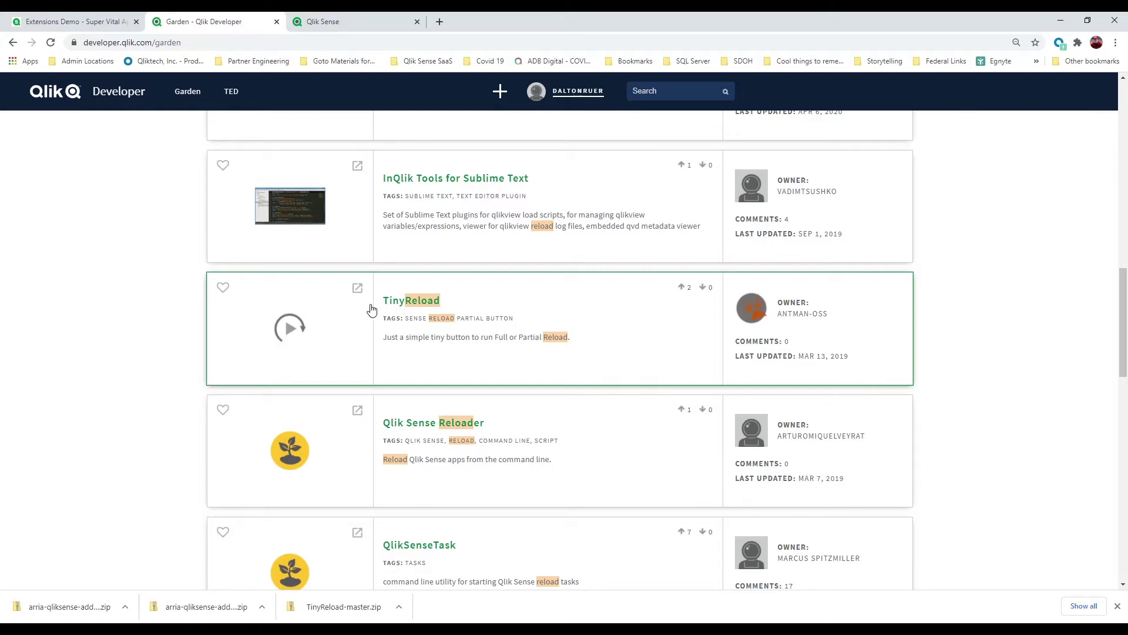
- Download TinyReload-master.zip from the TinyReload project's GitHub repository
{"action": "left_click", "coordinate": [403, 302]}
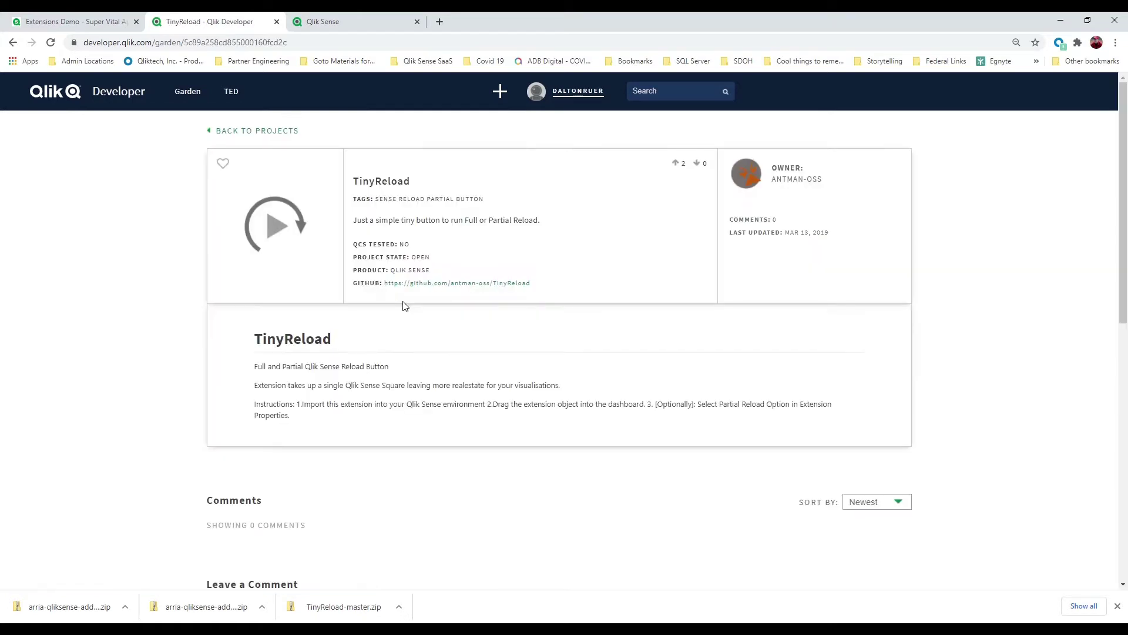
{"action": "left_click", "coordinate": [433, 283]}
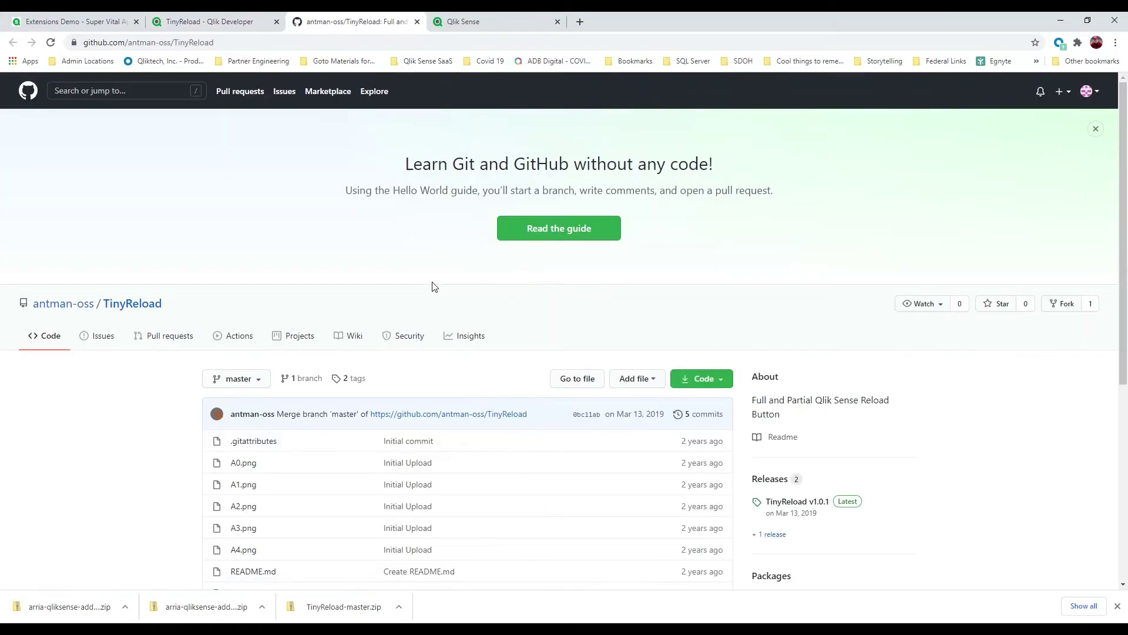
{"action": "left_click", "coordinate": [715, 379]}
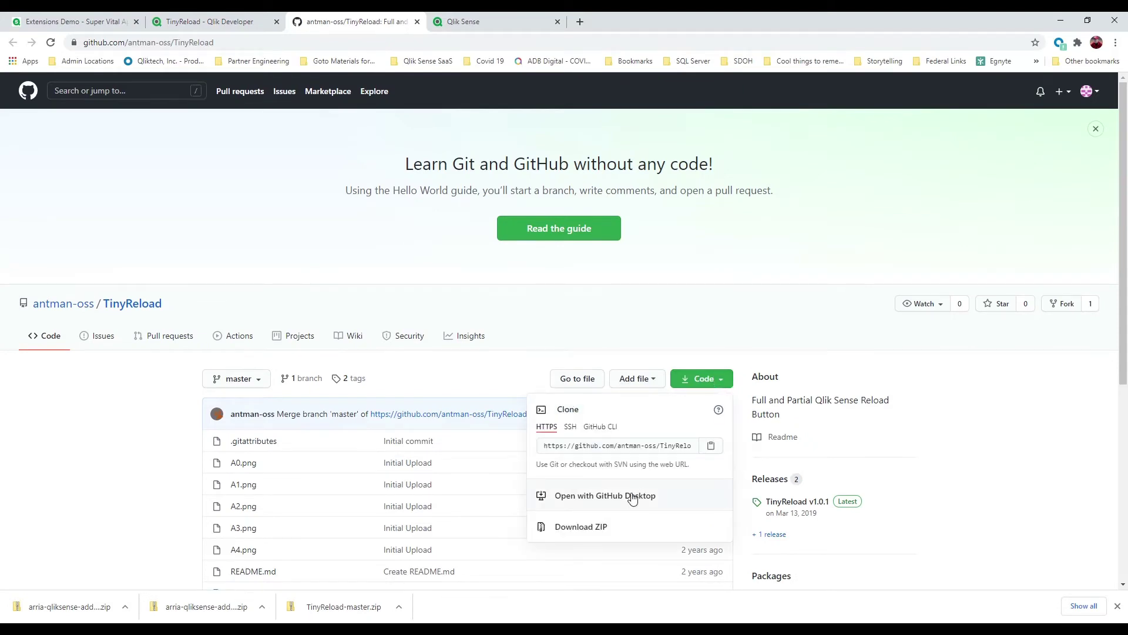
{"action": "left_click", "coordinate": [601, 530]}
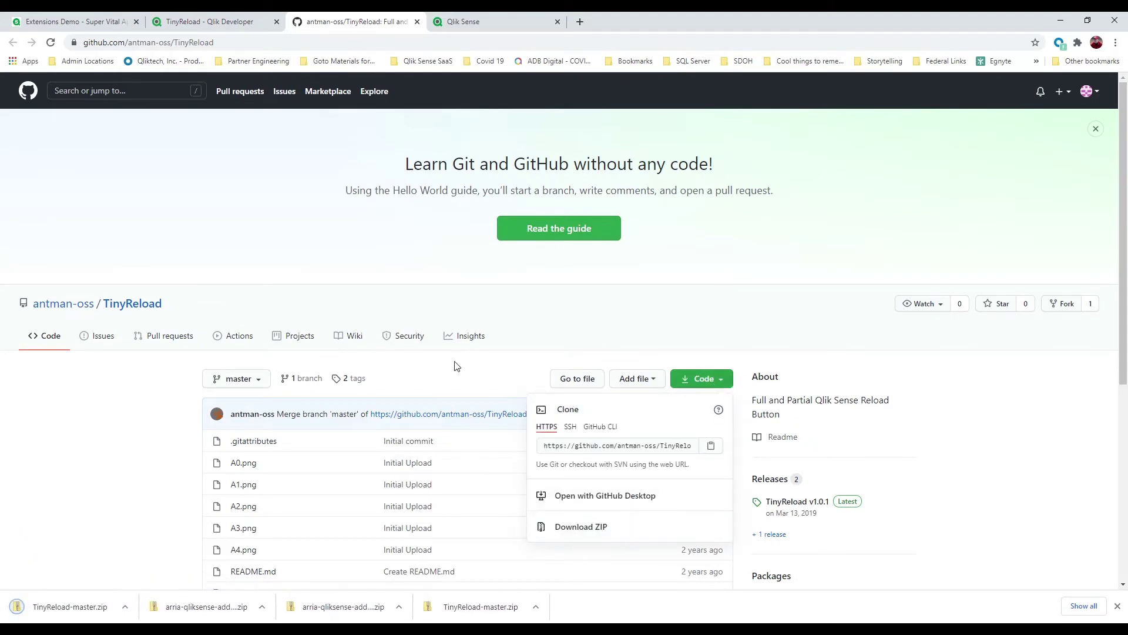
{"action": "key", "text": "ctrl+Tab"}
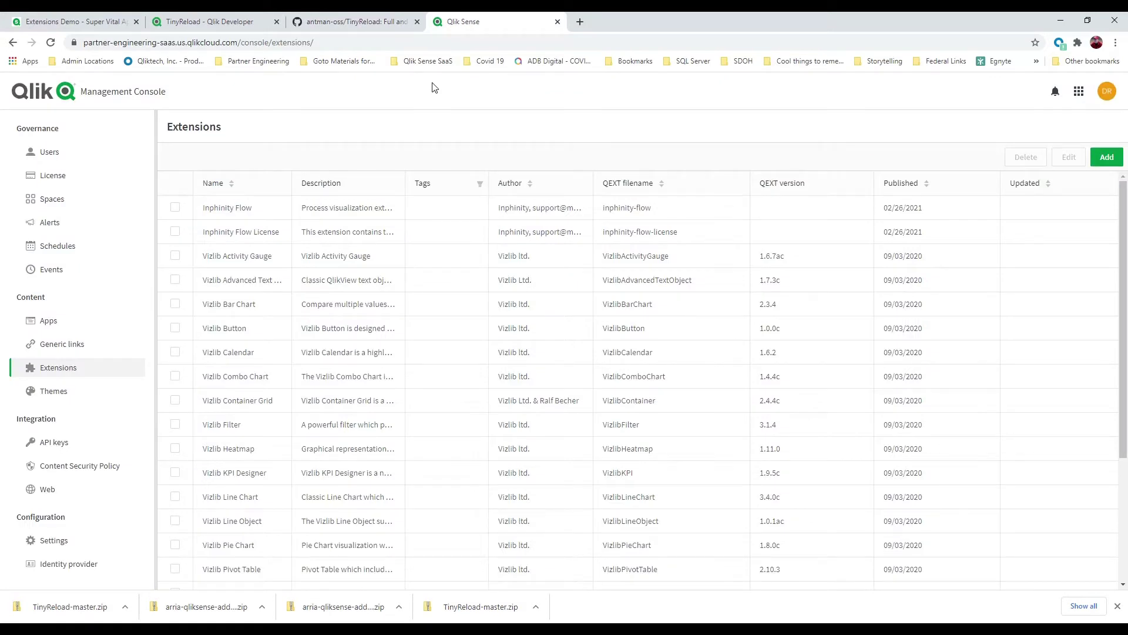
- Upload TinyReload-master.zip as a new extension in the Management Console
{"action": "left_click", "coordinate": [1079, 91]}
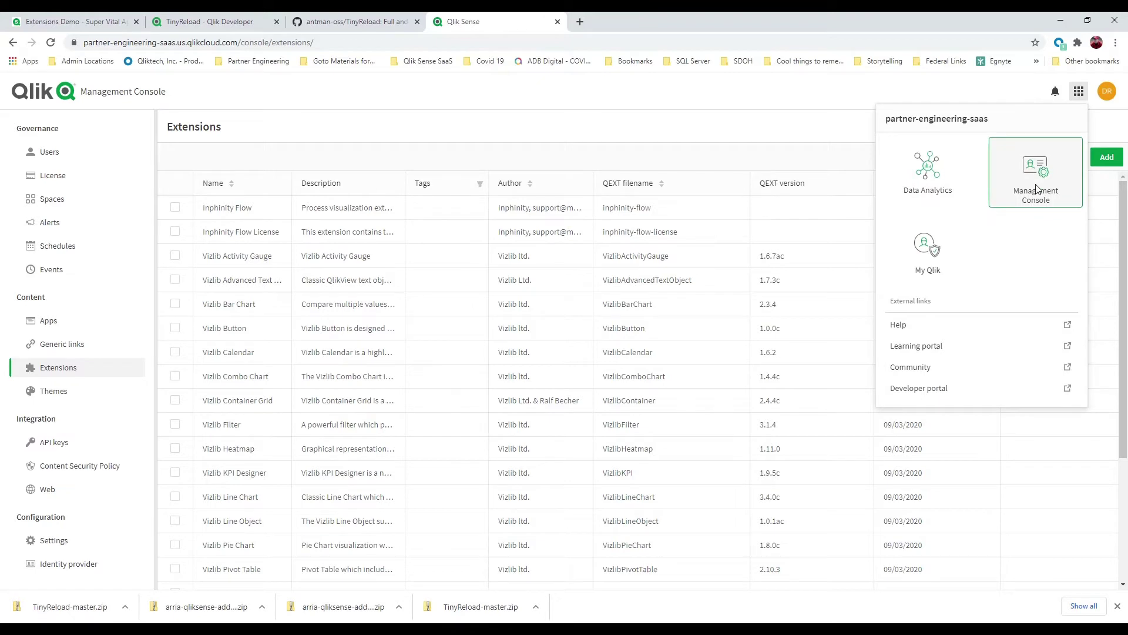
{"action": "left_click", "coordinate": [710, 92]}
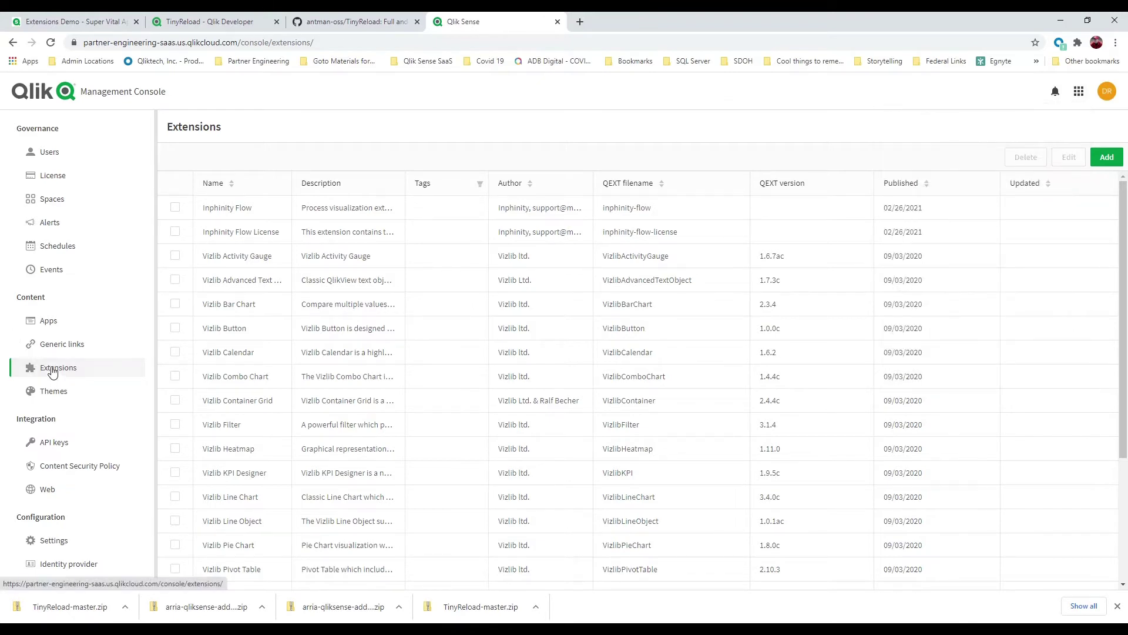
{"action": "left_click", "coordinate": [1106, 158]}
{"action": "left_click", "coordinate": [567, 276]}
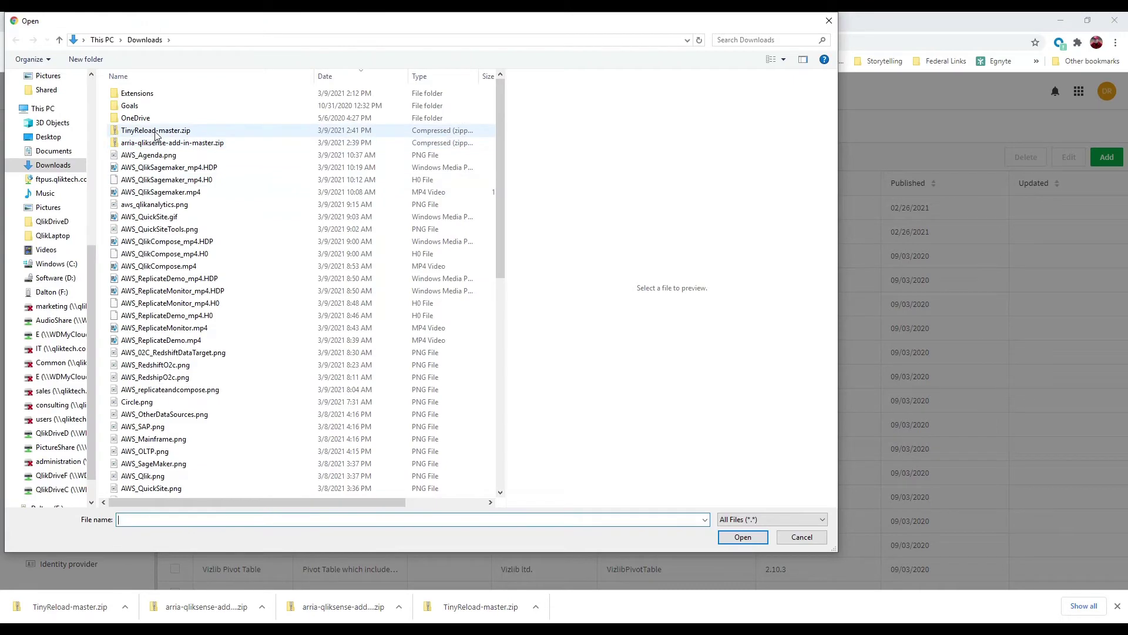
{"action": "left_click", "coordinate": [157, 132]}
{"action": "left_click", "coordinate": [743, 537]}
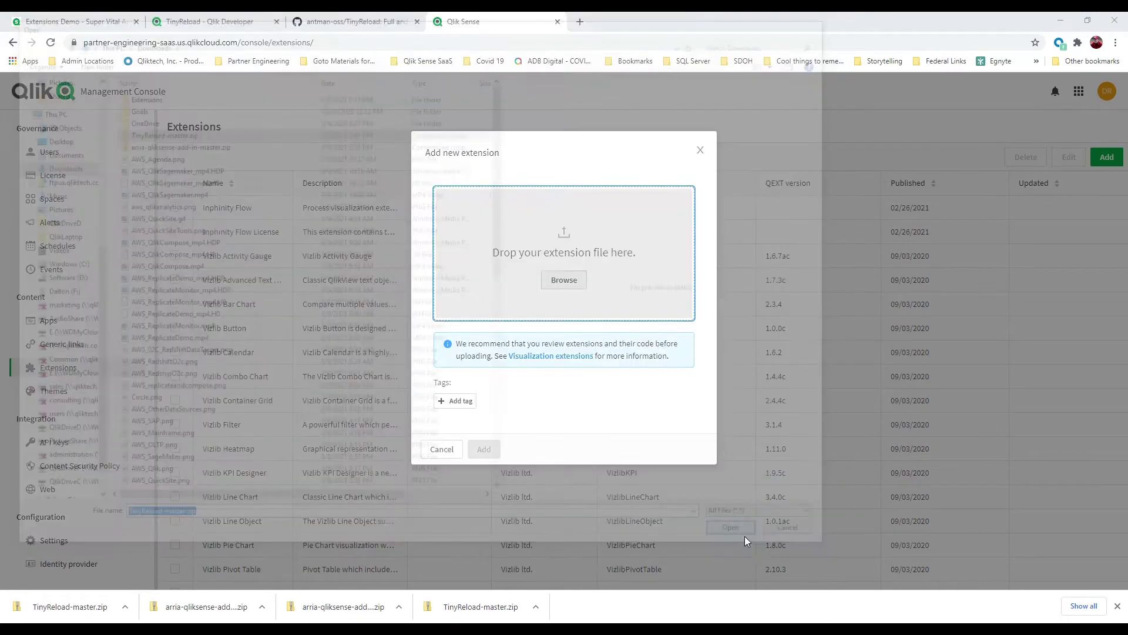
{"action": "left_click", "coordinate": [484, 449]}
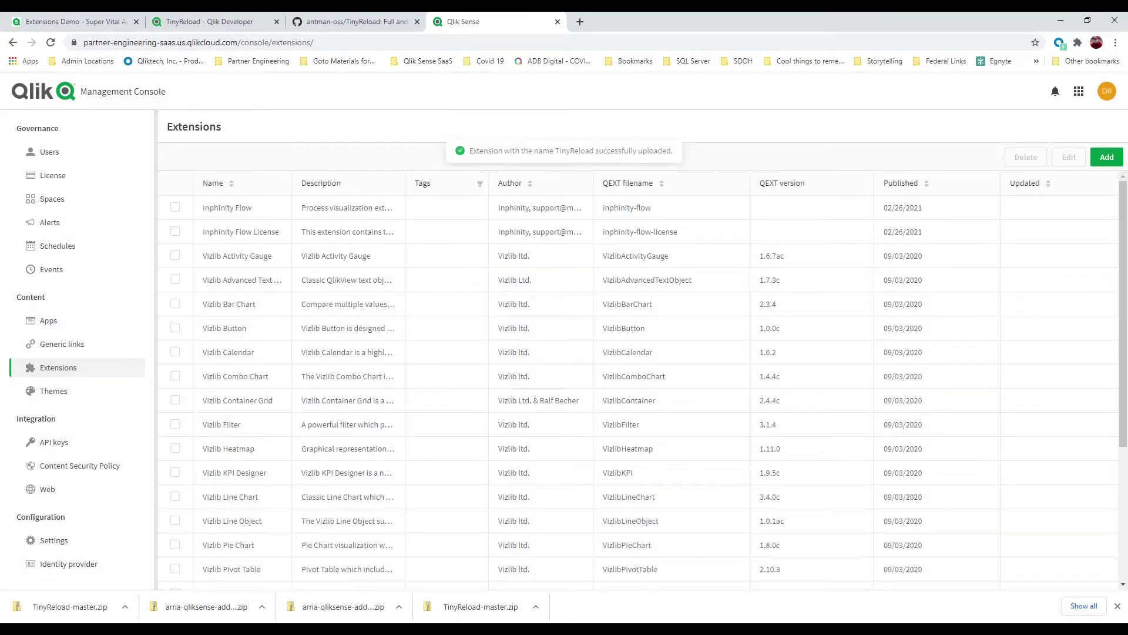
{"action": "left_click", "coordinate": [1117, 606]}
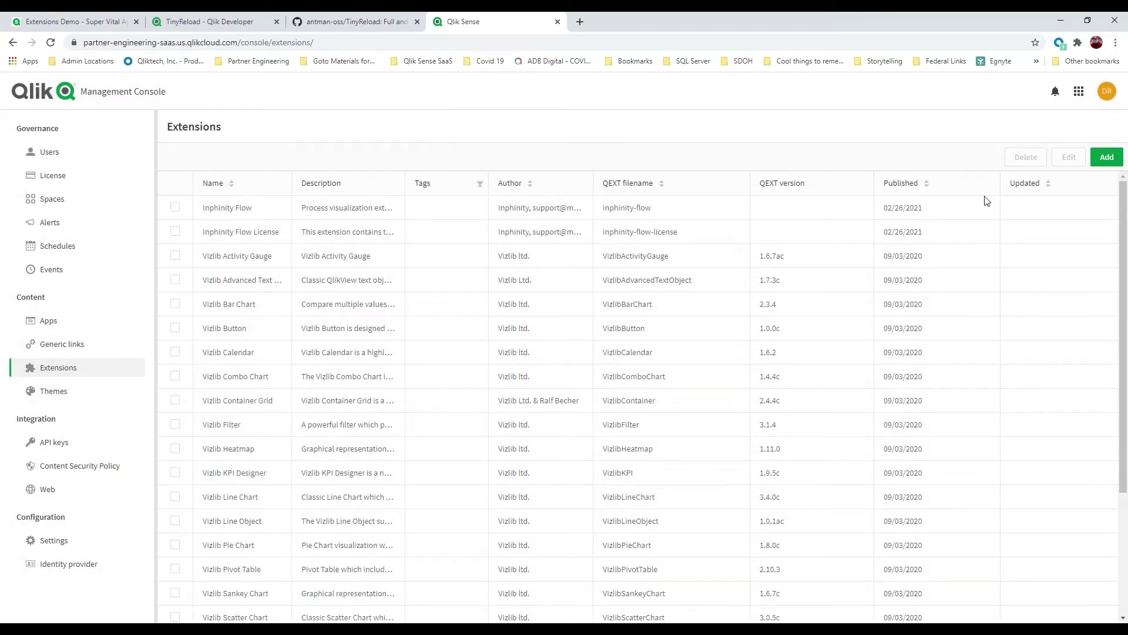
- Upload arria-qliksense-add-in-master.zip as another extension
{"action": "left_click", "coordinate": [1108, 157]}
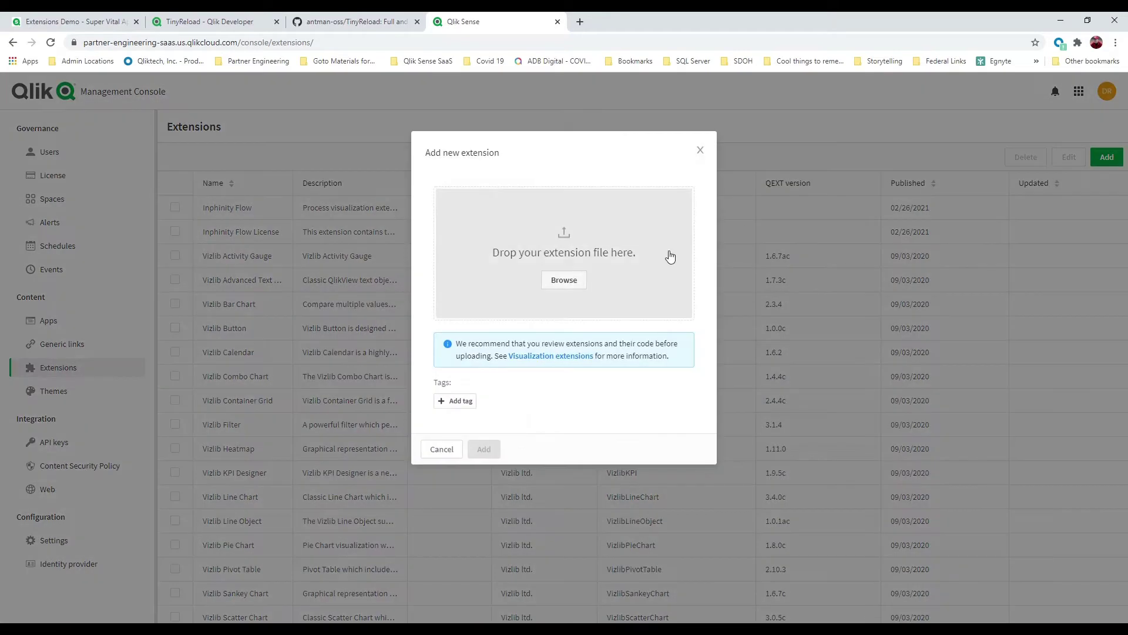
{"action": "left_click", "coordinate": [563, 281]}
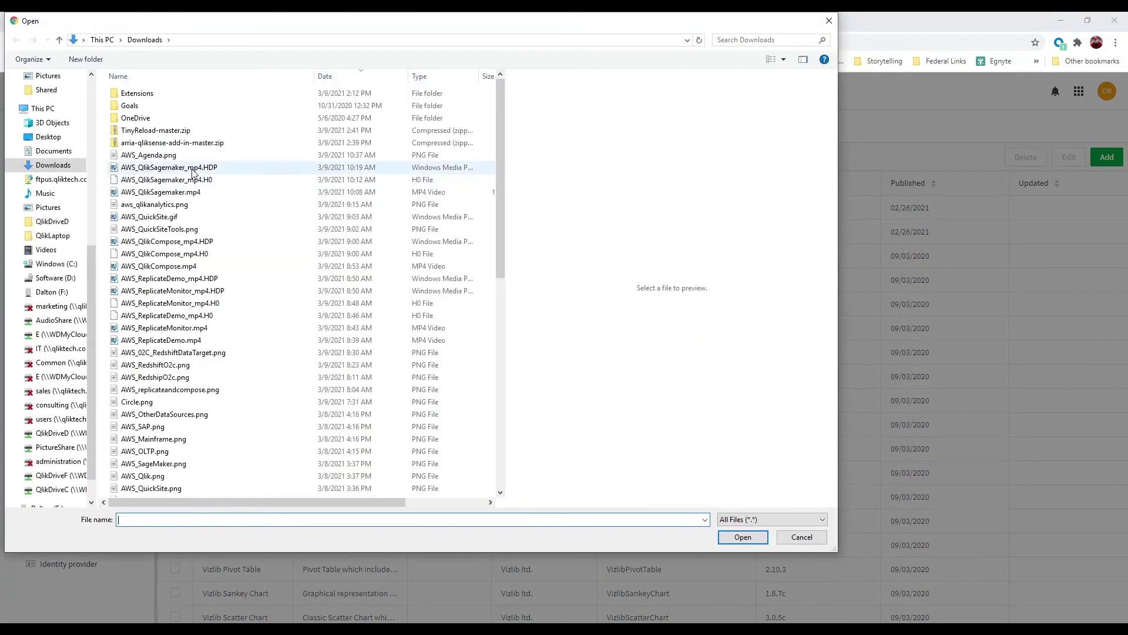
{"action": "left_click", "coordinate": [177, 144]}
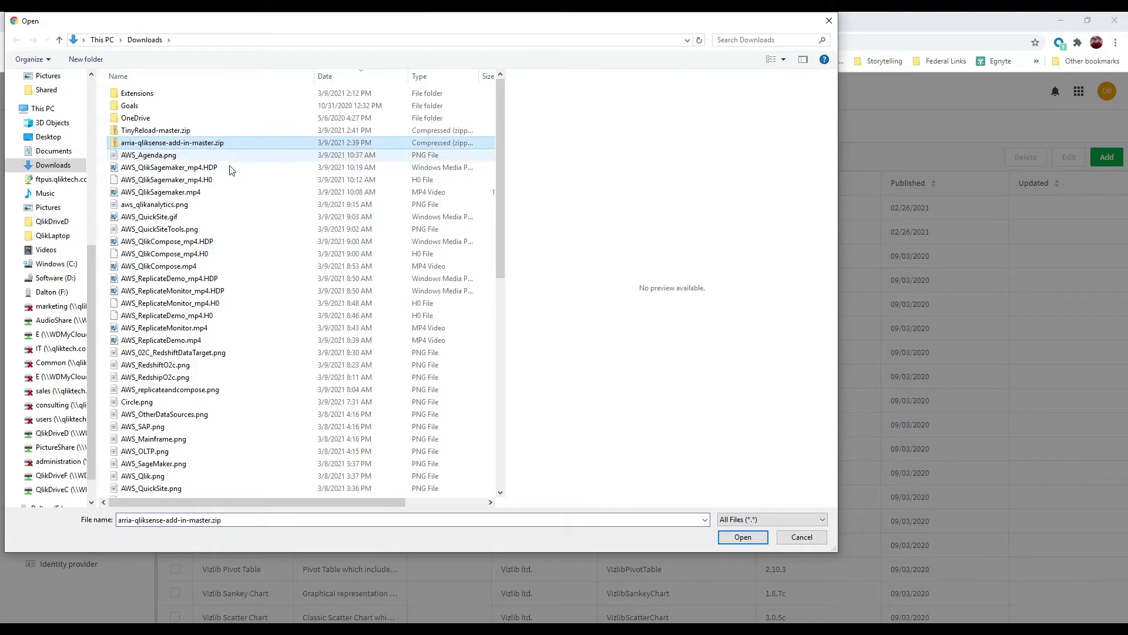
{"action": "left_click", "coordinate": [742, 541]}
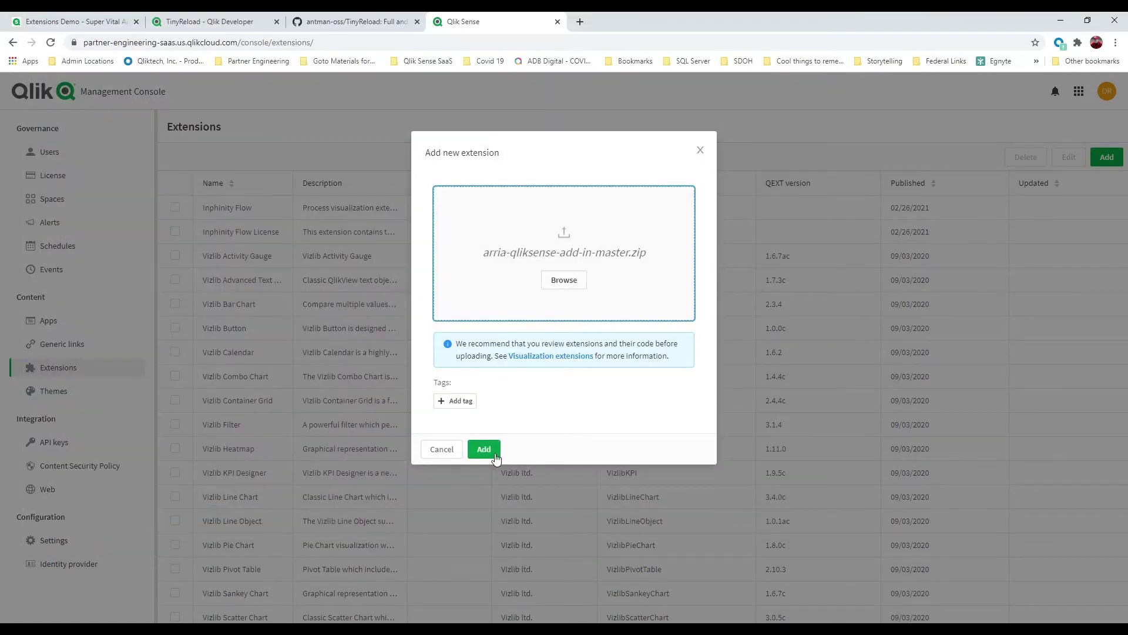
{"action": "left_click", "coordinate": [495, 455]}
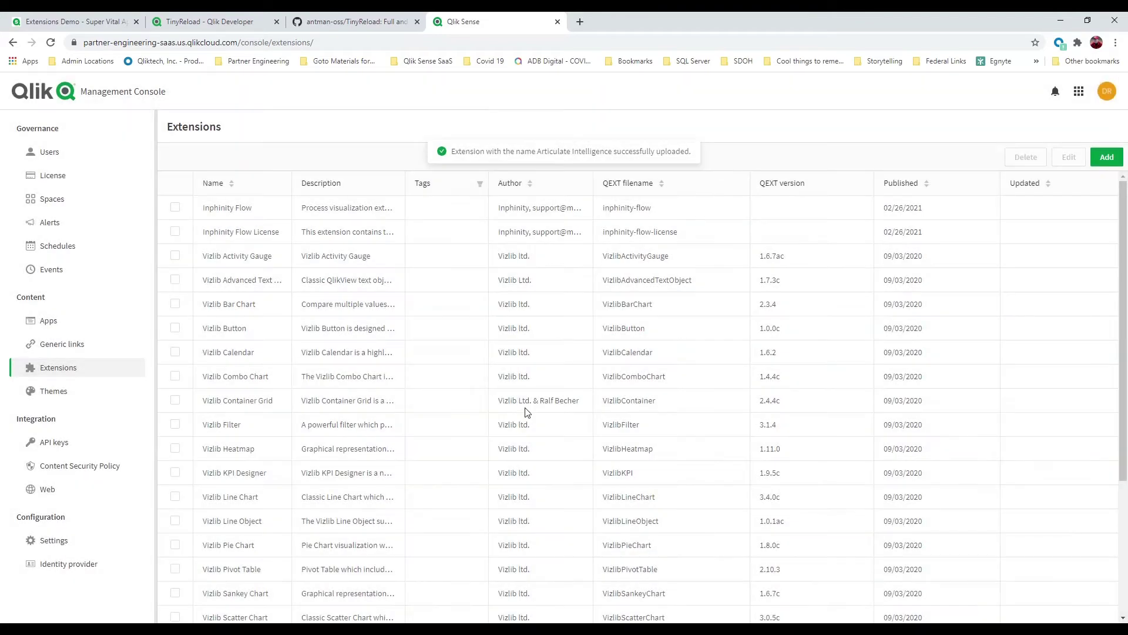
{"action": "left_click", "coordinate": [92, 22]}
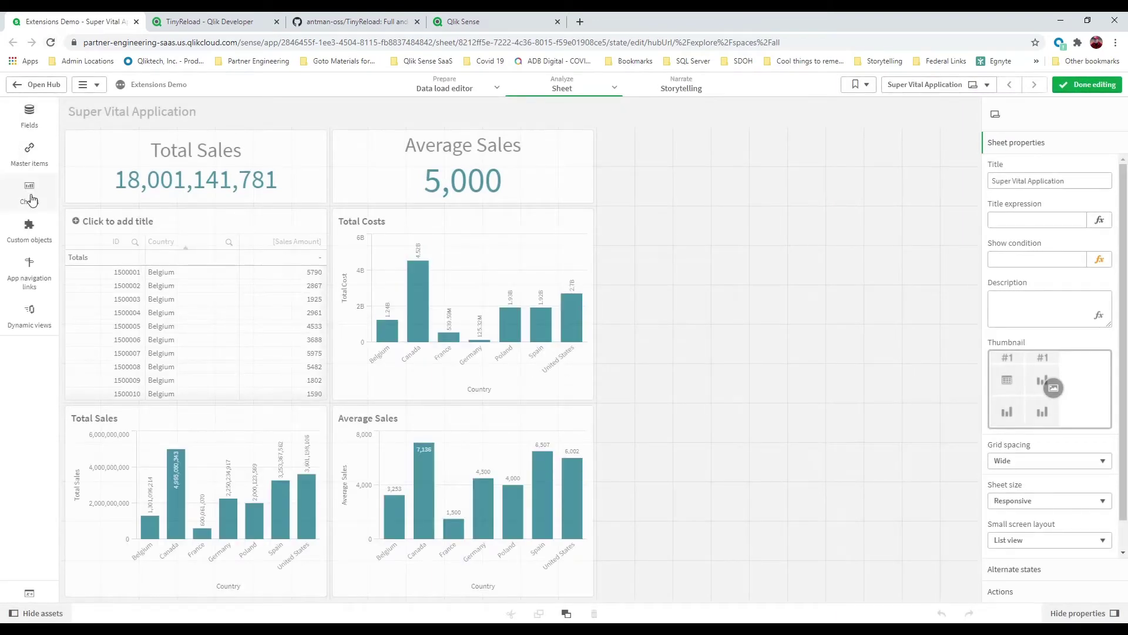
- Place a TinyReload object at the sheet's top right, title it 'Partial Reload', and enable partial reload
{"action": "left_click", "coordinate": [38, 225]}
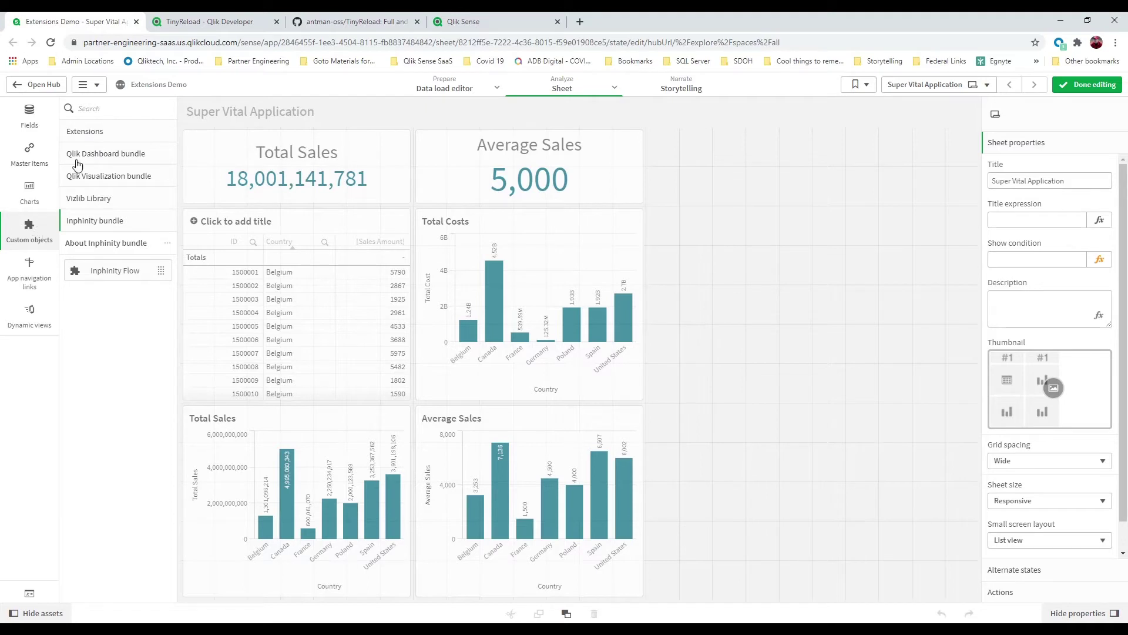
{"action": "left_click", "coordinate": [97, 131]}
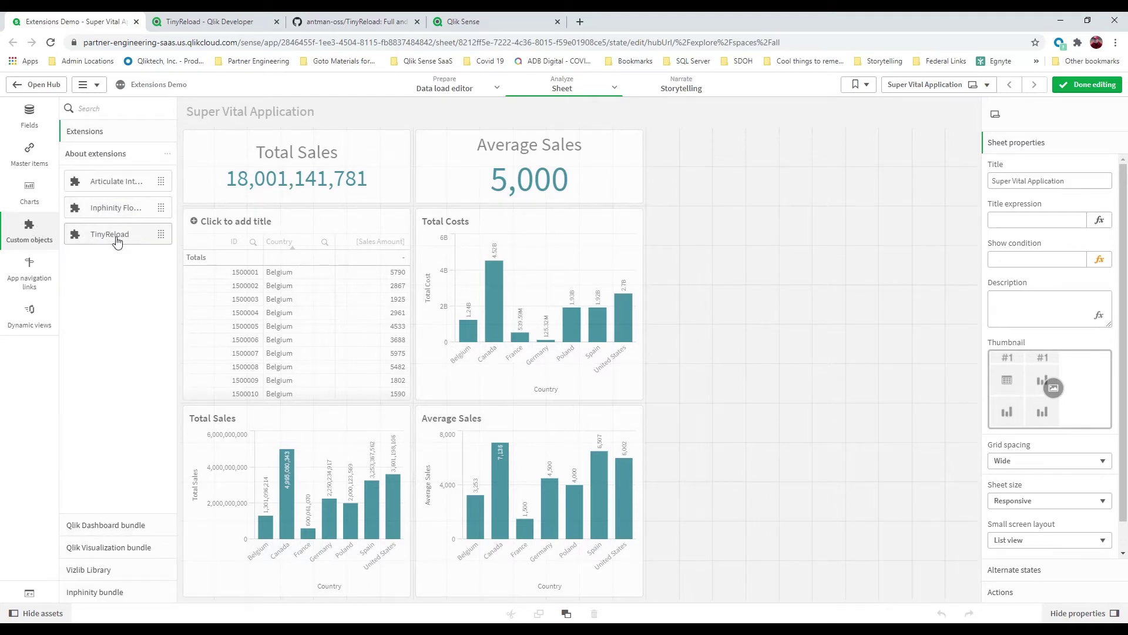
{"action": "left_click_drag", "start_coordinate": [112, 238], "coordinate": [765, 180]}
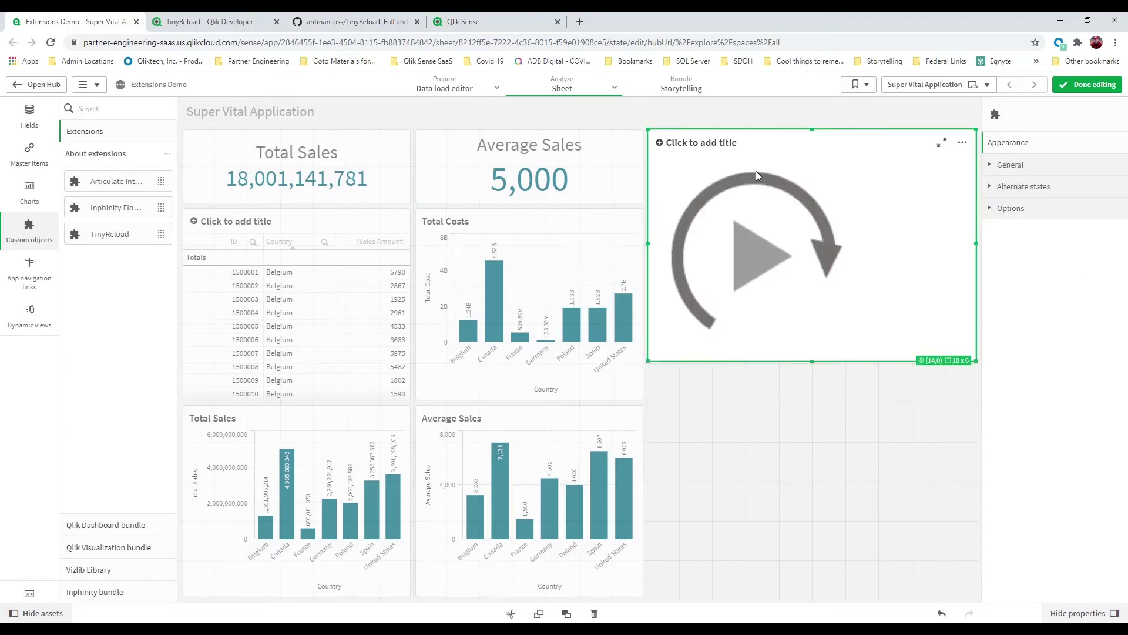
{"action": "left_click", "coordinate": [1039, 169]}
{"action": "left_click", "coordinate": [1035, 236]}
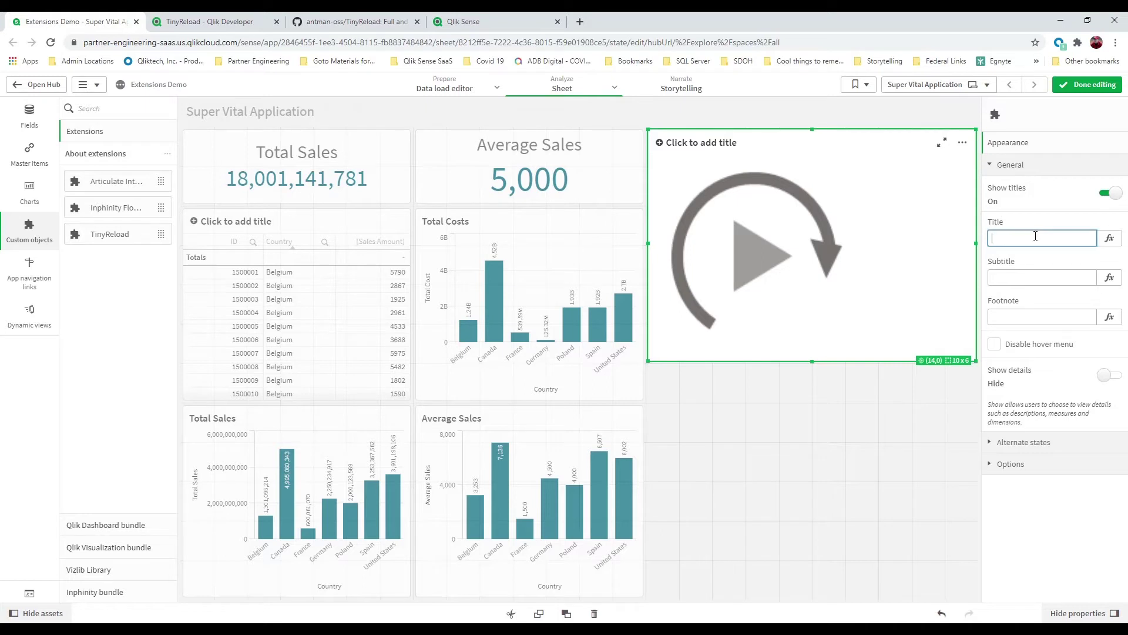
{"action": "type", "text": "Partial Reload"}
{"action": "left_click", "coordinate": [1027, 465]}
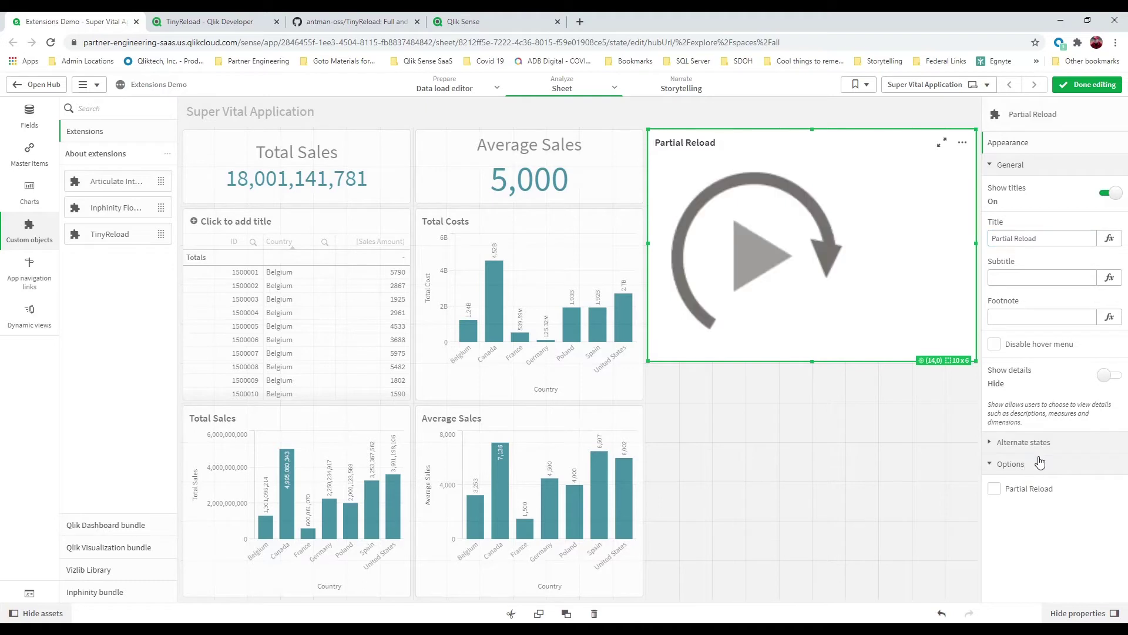
{"action": "left_click", "coordinate": [1002, 493]}
{"action": "left_click", "coordinate": [1073, 89]}
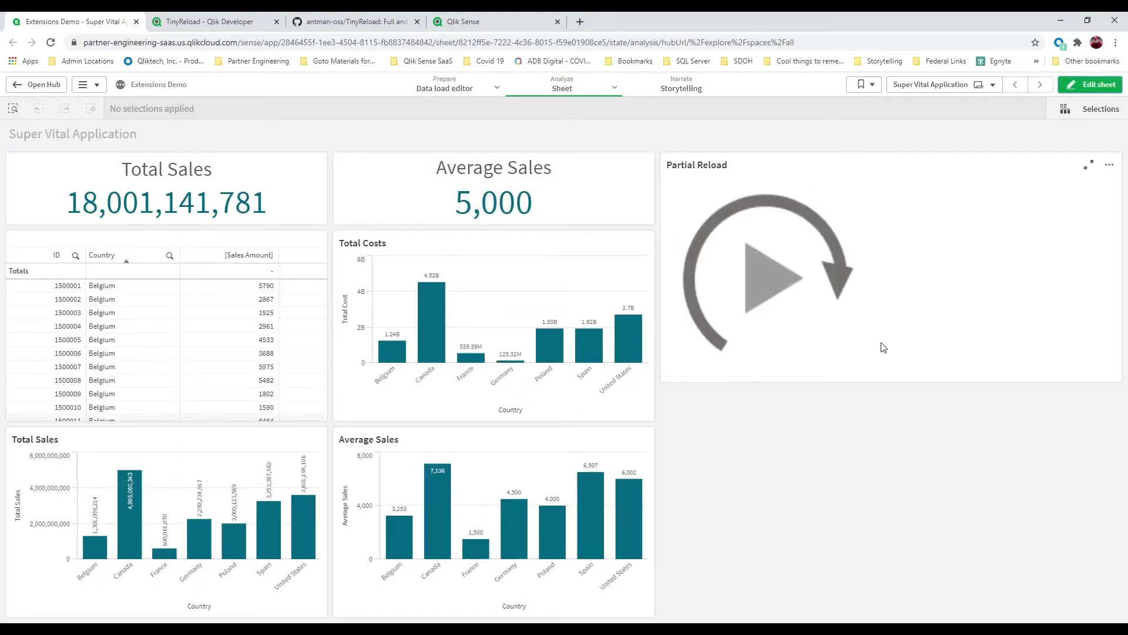
- Run the TinyReload partial reload, giving Total Sales 17,993,814,179 and Average Sales 4,998, then re-enter edit mode
{"action": "left_click", "coordinate": [760, 274]}
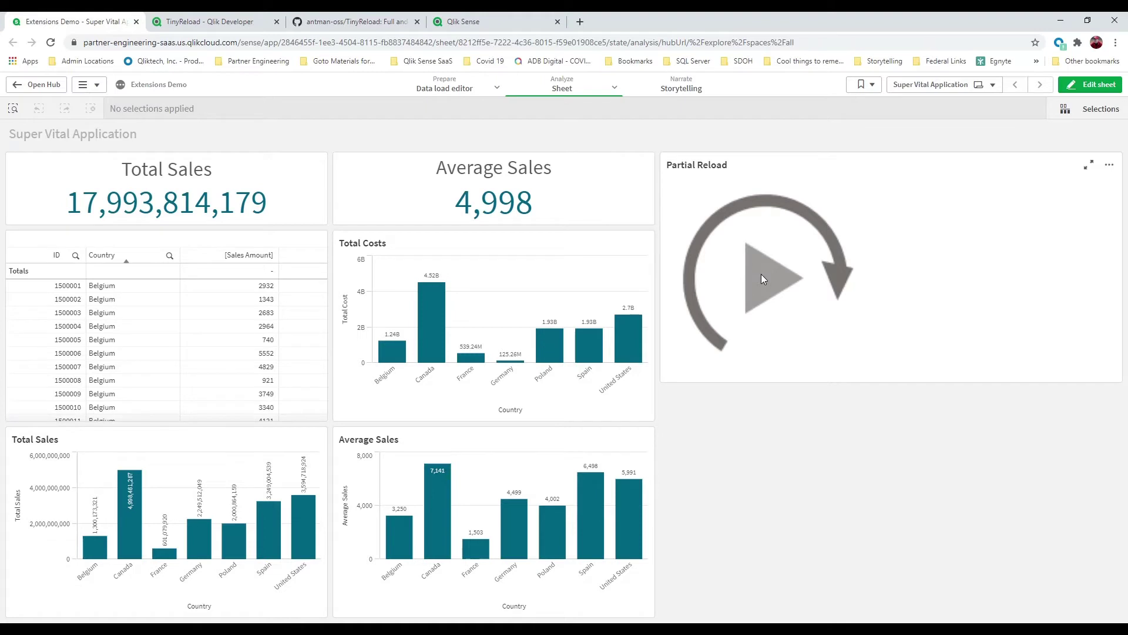
{"action": "mouse_move", "coordinate": [635, 320]}
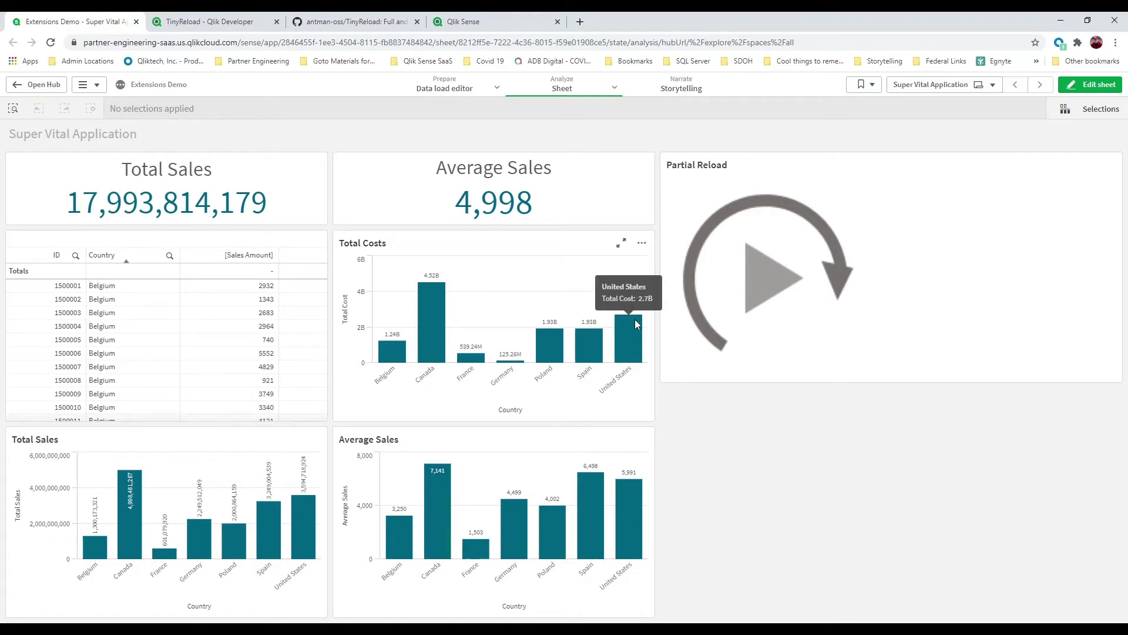
{"action": "left_click", "coordinate": [1090, 82]}
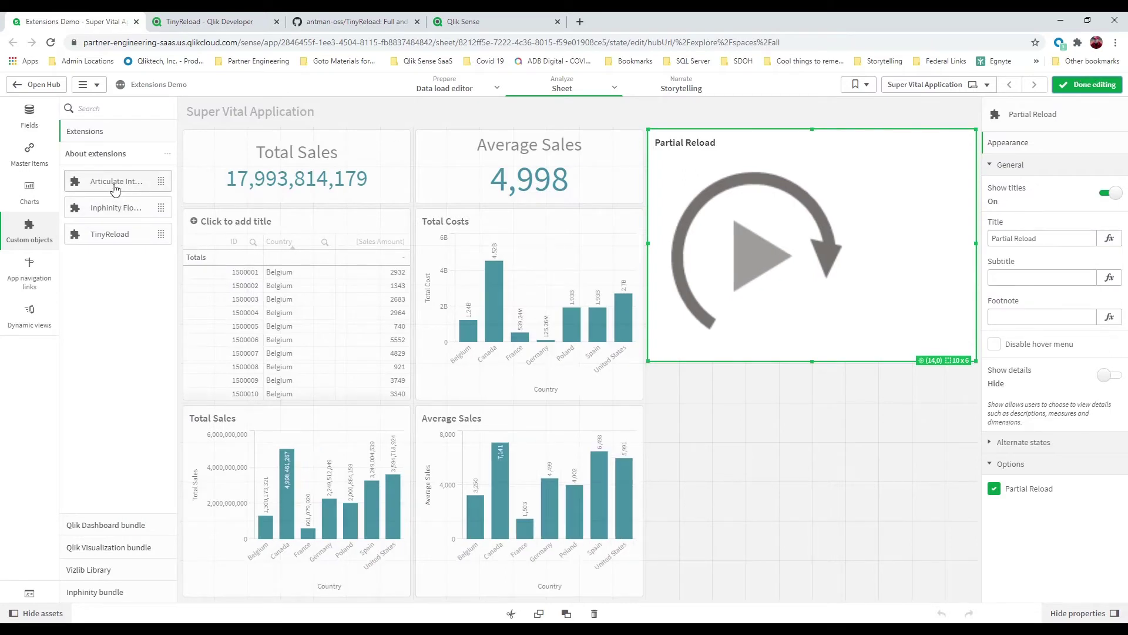
- Drag the Articulate Intelligence extension into the sheet's empty lower-right area
{"action": "left_click_drag", "start_coordinate": [114, 186], "coordinate": [780, 477]}
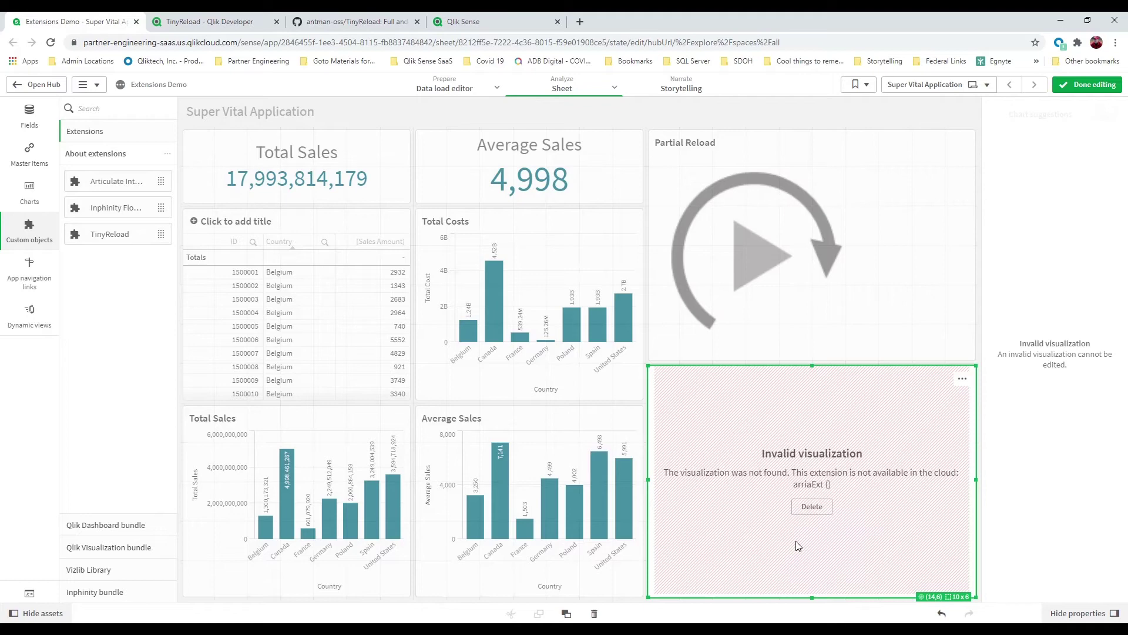
- In the Content Security Policy list, start a new origin named 'Arria BI'
{"action": "left_click", "coordinate": [499, 24]}
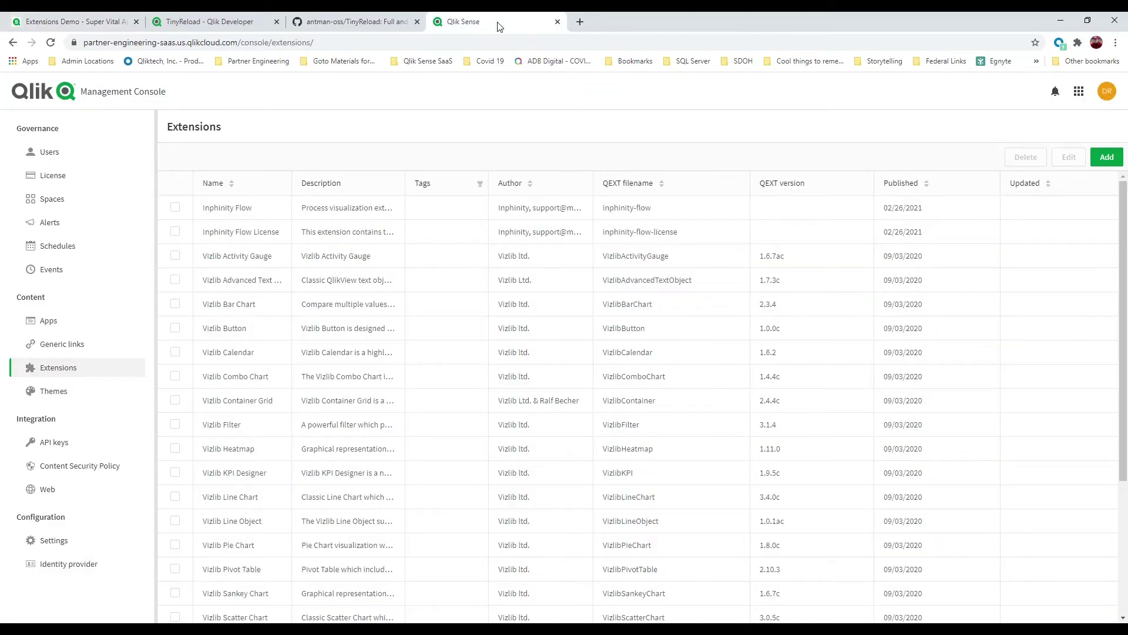
{"action": "left_click", "coordinate": [100, 471]}
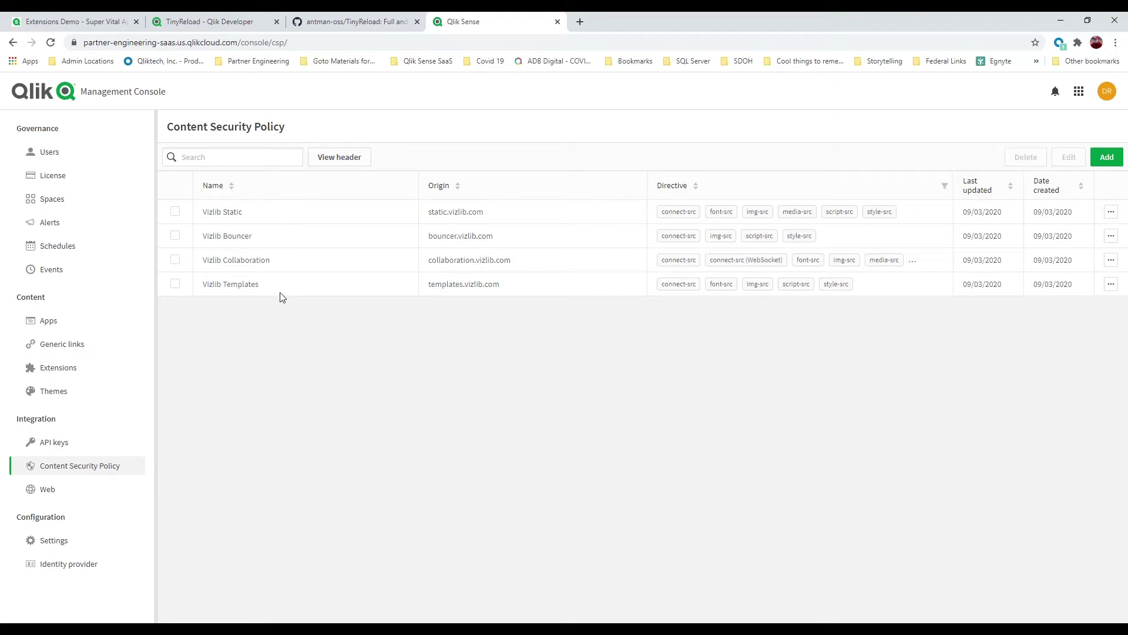
{"action": "left_click", "coordinate": [1107, 158]}
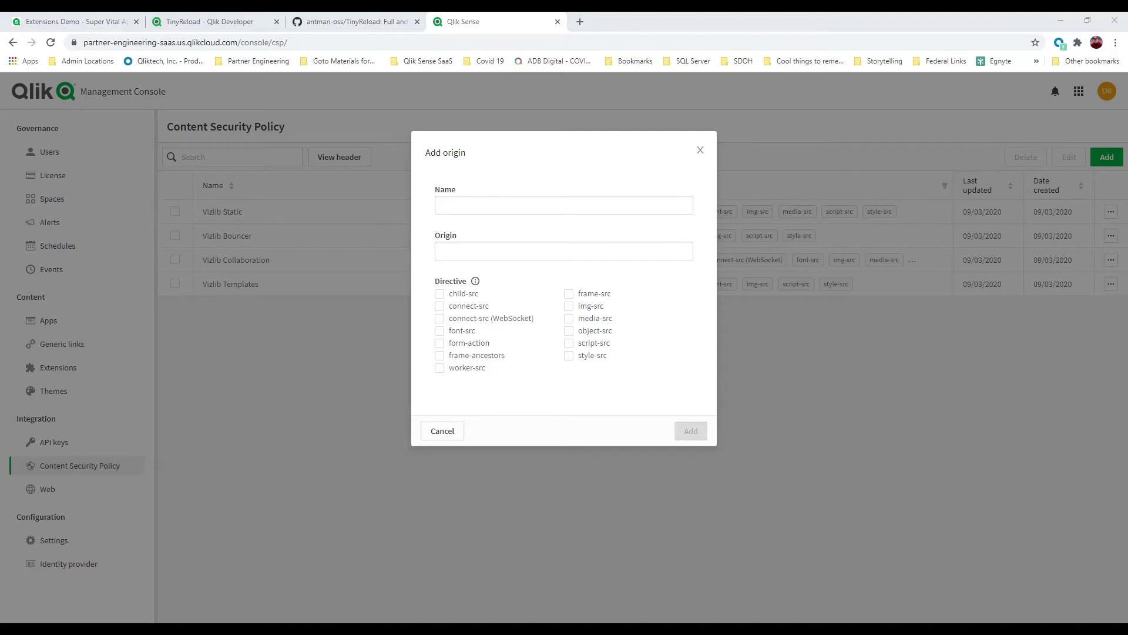
{"action": "left_click", "coordinate": [528, 210]}
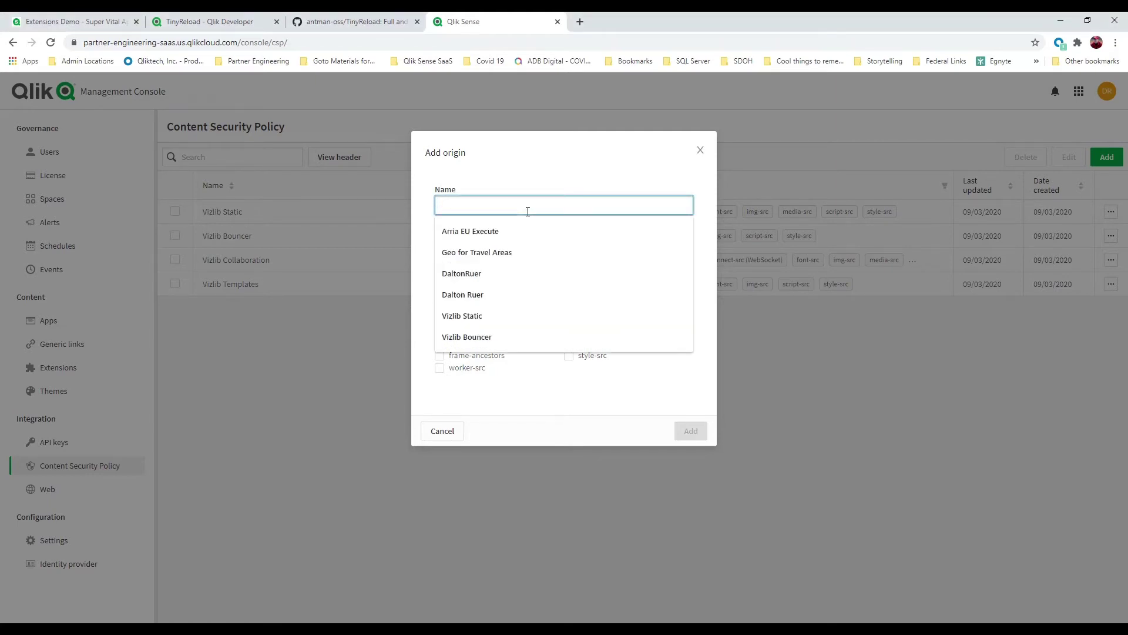
{"action": "type", "text": "Arria BI"}
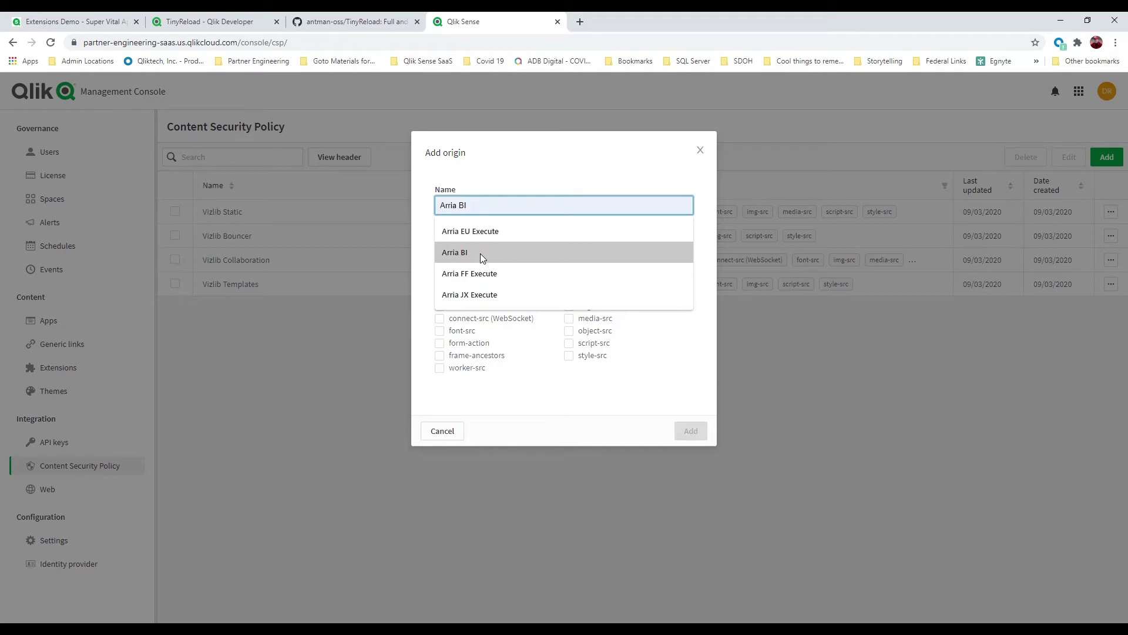
{"action": "left_click", "coordinate": [480, 252]}
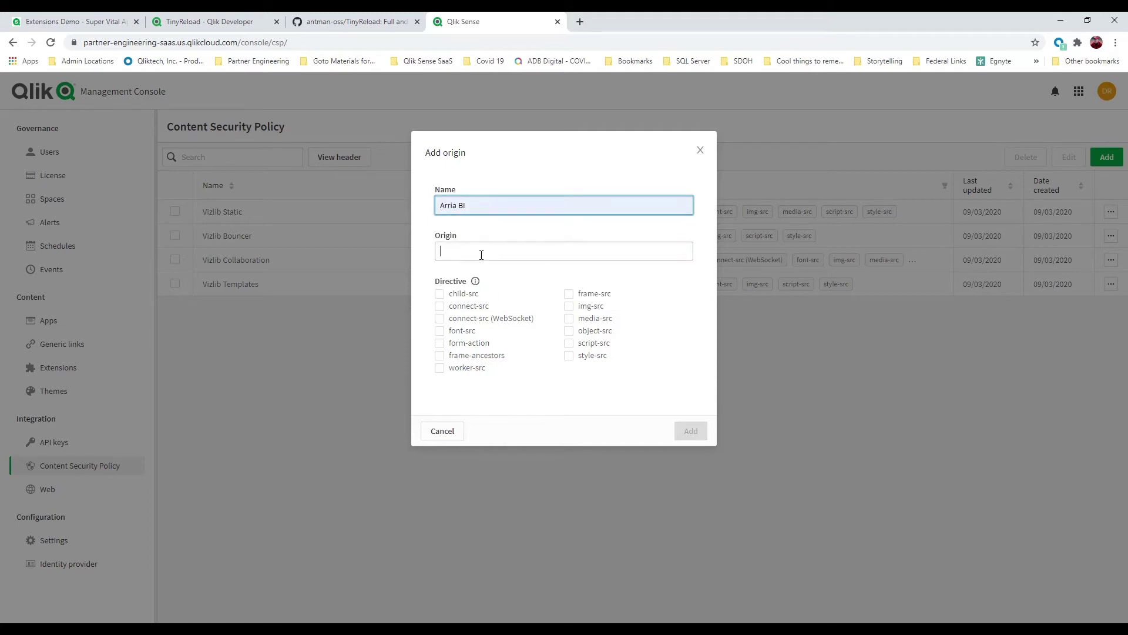
- Set the origin to bi.prod.arria.com with connect-src and img-src allowed, and save it
{"action": "type", "text": "bi.prod.arria.com"}
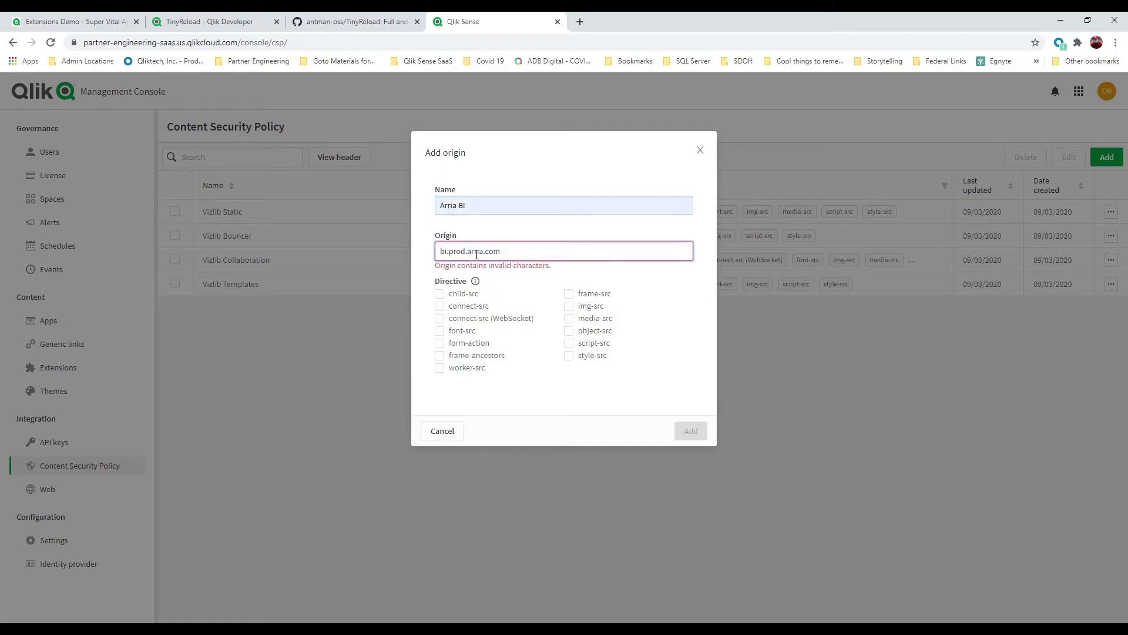
{"action": "key", "text": "BackSpace"}
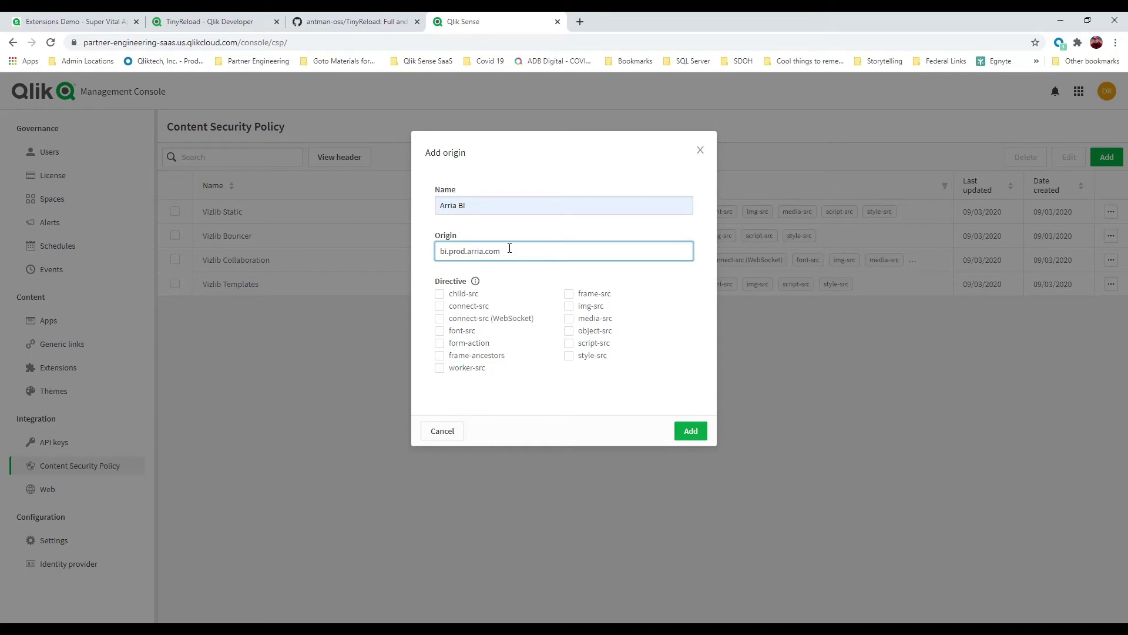
{"action": "left_click", "coordinate": [441, 308]}
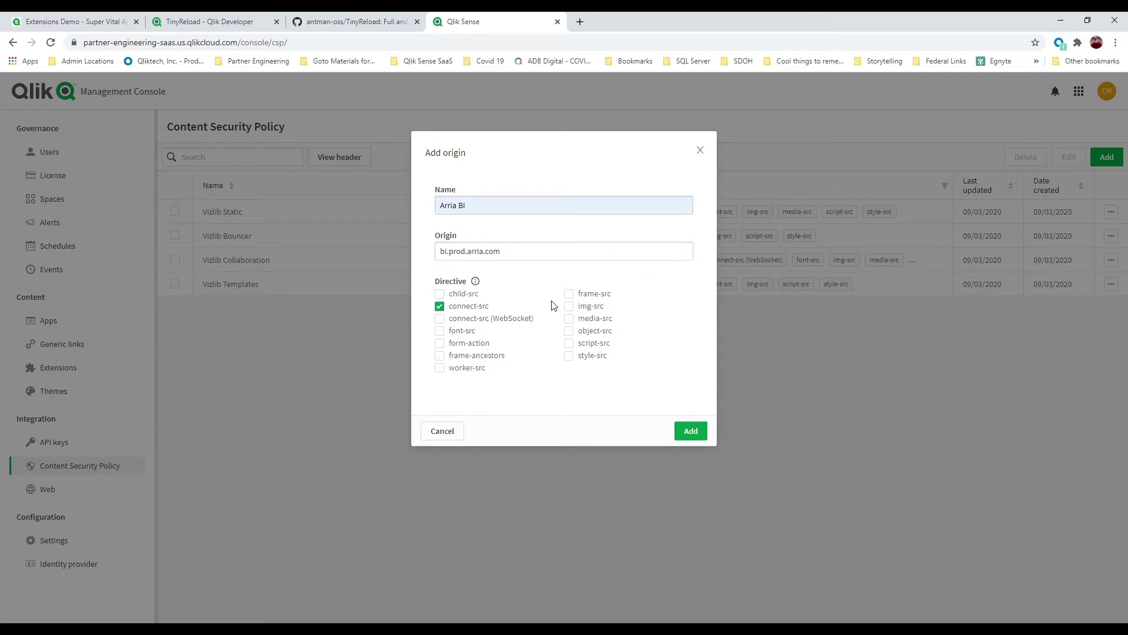
{"action": "left_click", "coordinate": [569, 307]}
{"action": "left_click", "coordinate": [690, 430]}
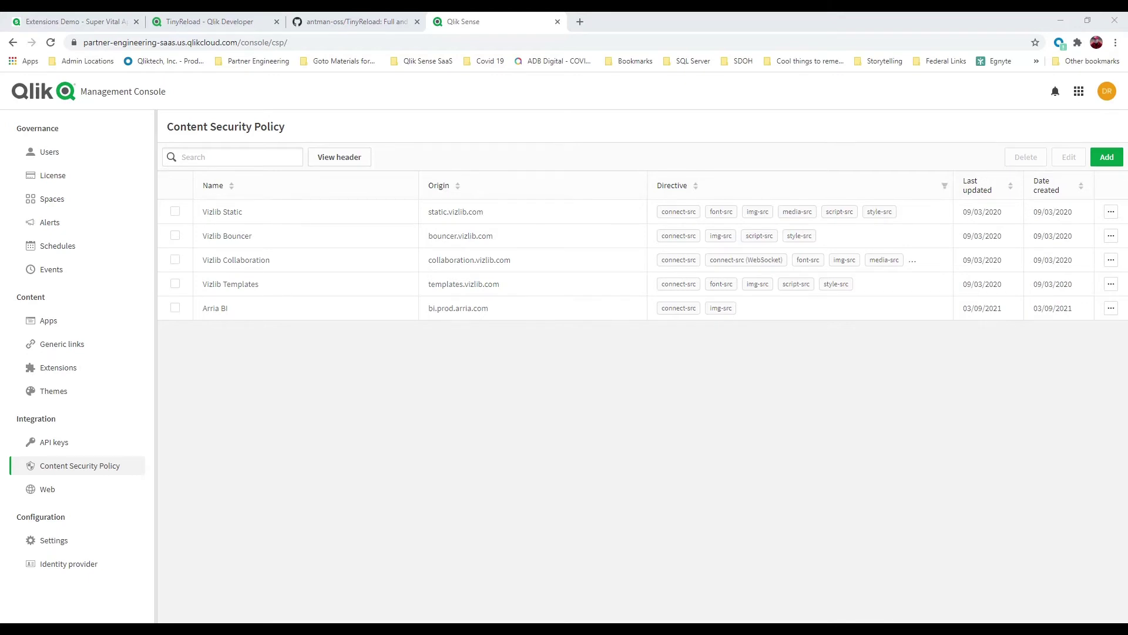
{"action": "left_click", "coordinate": [1097, 158]}
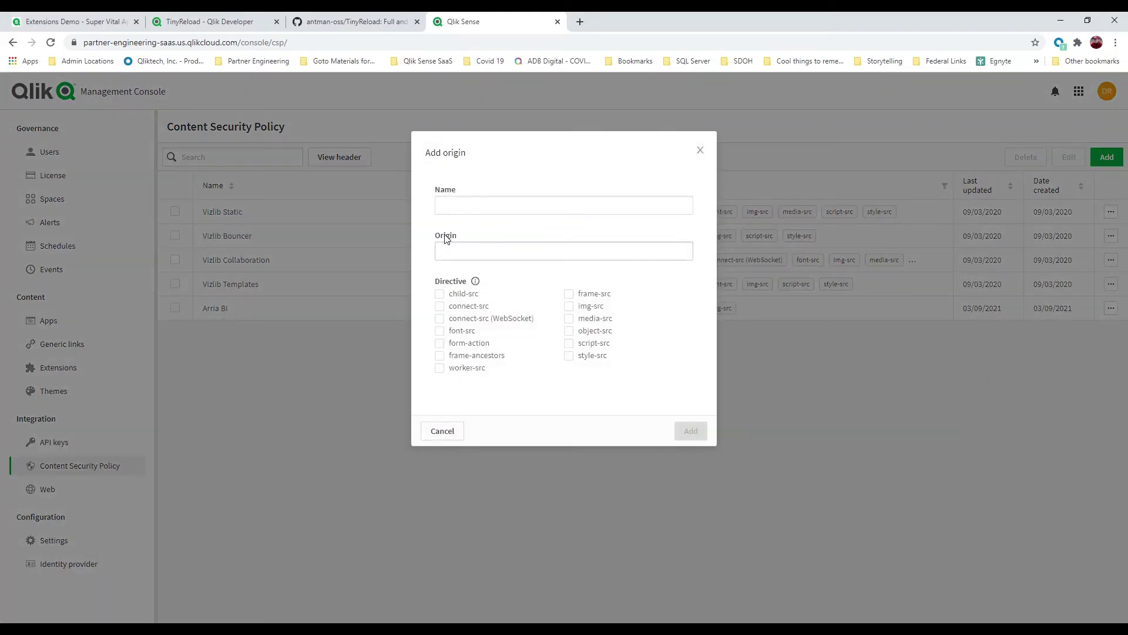
- Add CSP origin 'Arria JX Execute' for jxczzc66qa.execute-api.us-east-1.amazonaws.com, allowing connect-src
{"action": "left_click", "coordinate": [455, 206]}
{"action": "type", "text": "Arria JX Execute"}
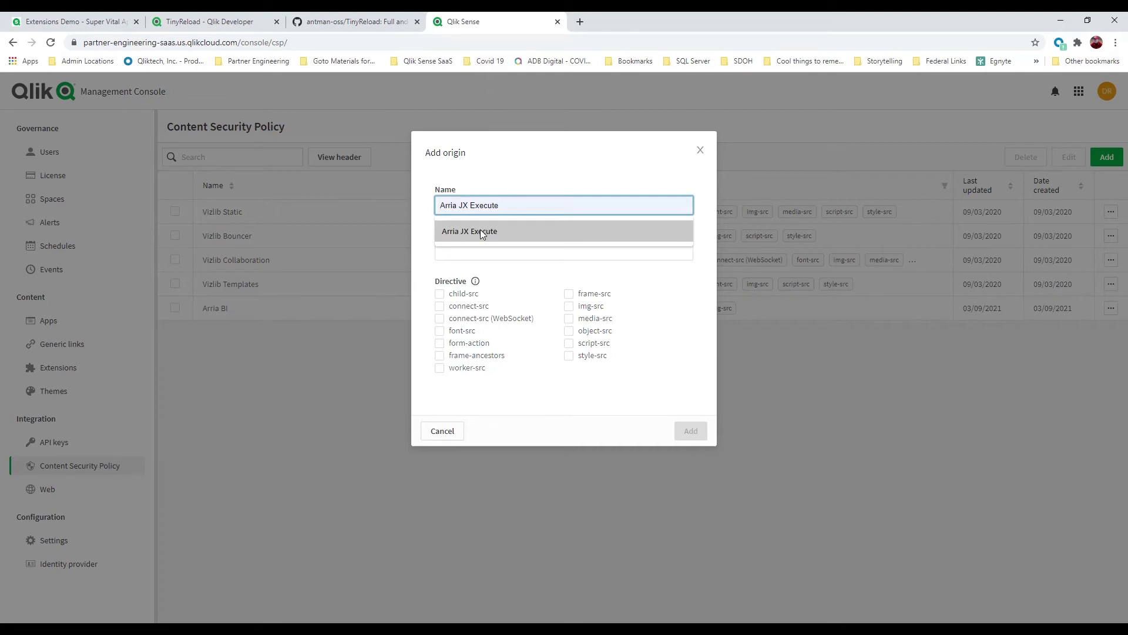
{"action": "left_click", "coordinate": [478, 231]}
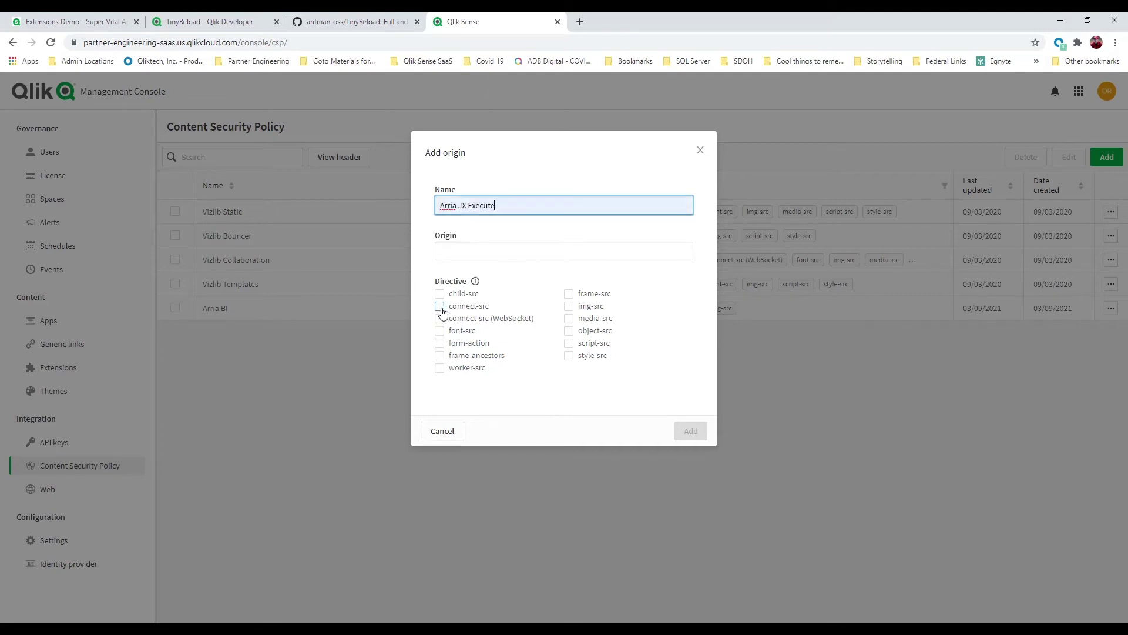
{"action": "left_click", "coordinate": [442, 308]}
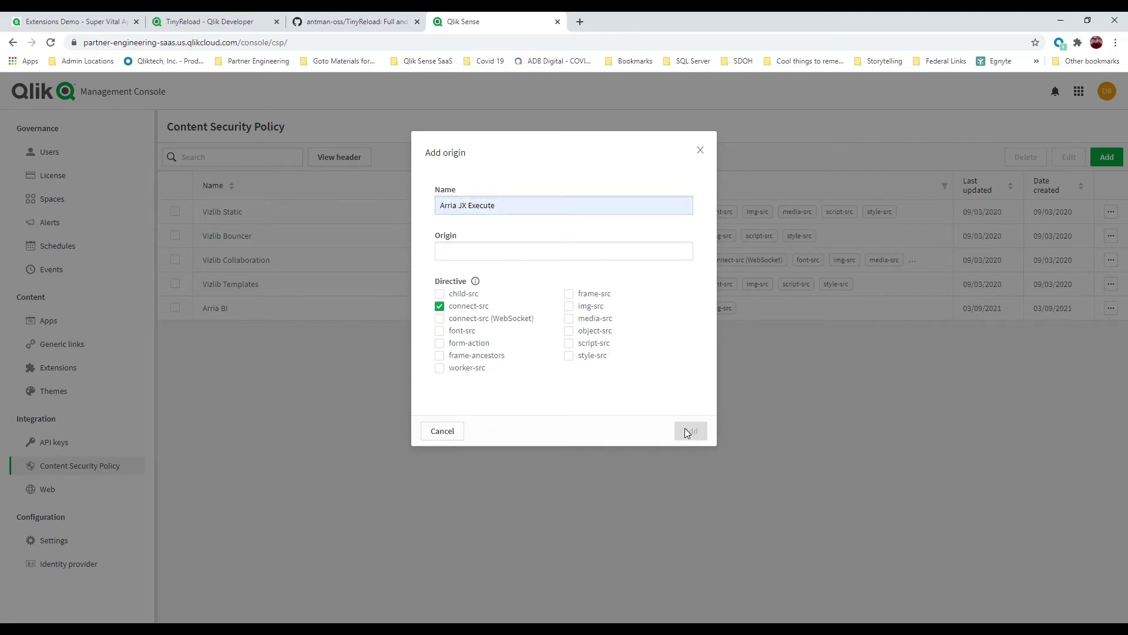
{"action": "left_click", "coordinate": [523, 252]}
{"action": "type", "text": "jxczzc66qa.execute-api.us-east-1.amazonaws.com"}
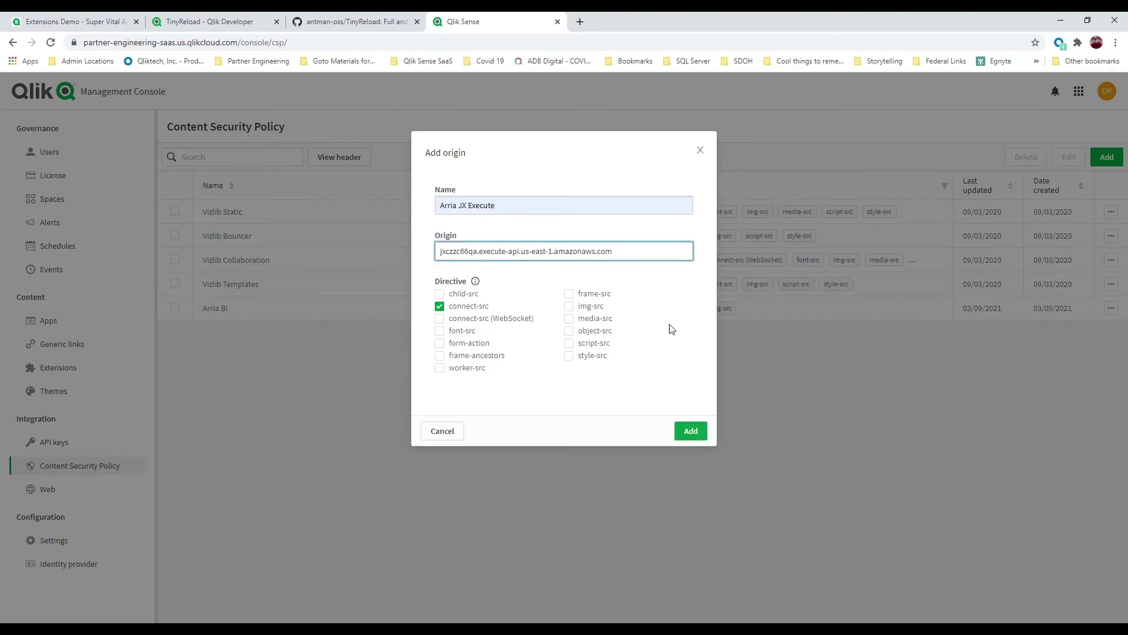
{"action": "left_click", "coordinate": [701, 415]}
{"action": "left_click", "coordinate": [694, 428]}
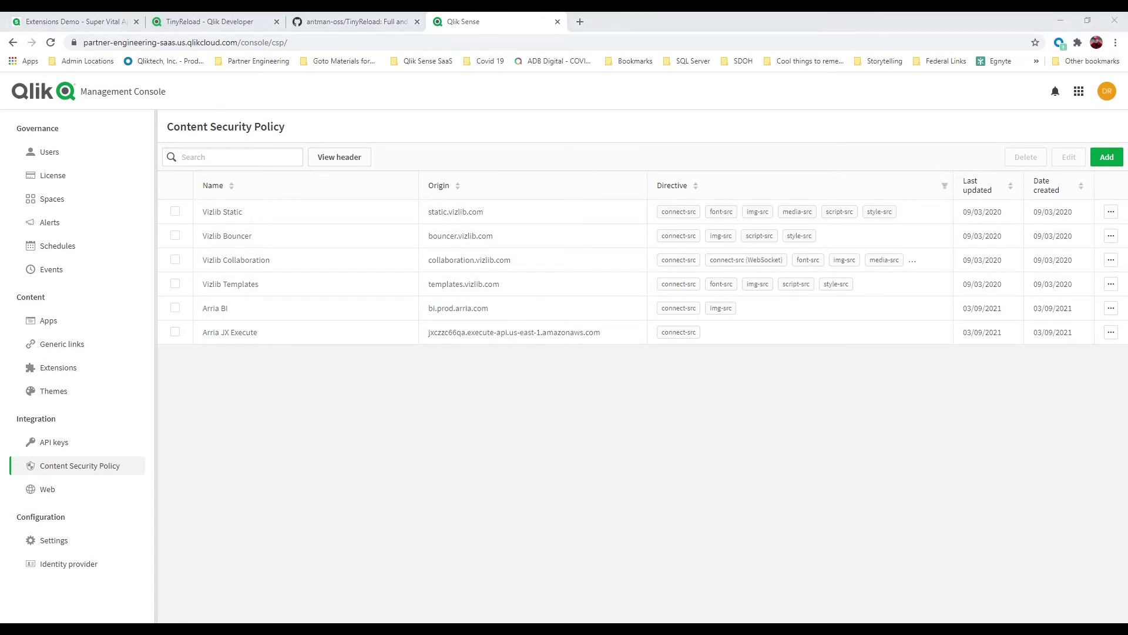
- Add CSP origin 'Arria FF Execute' for ffjqrpmk1k.execute-api.us-east-1.amazonaws.com, allowing connect-src
{"action": "left_click", "coordinate": [1107, 157]}
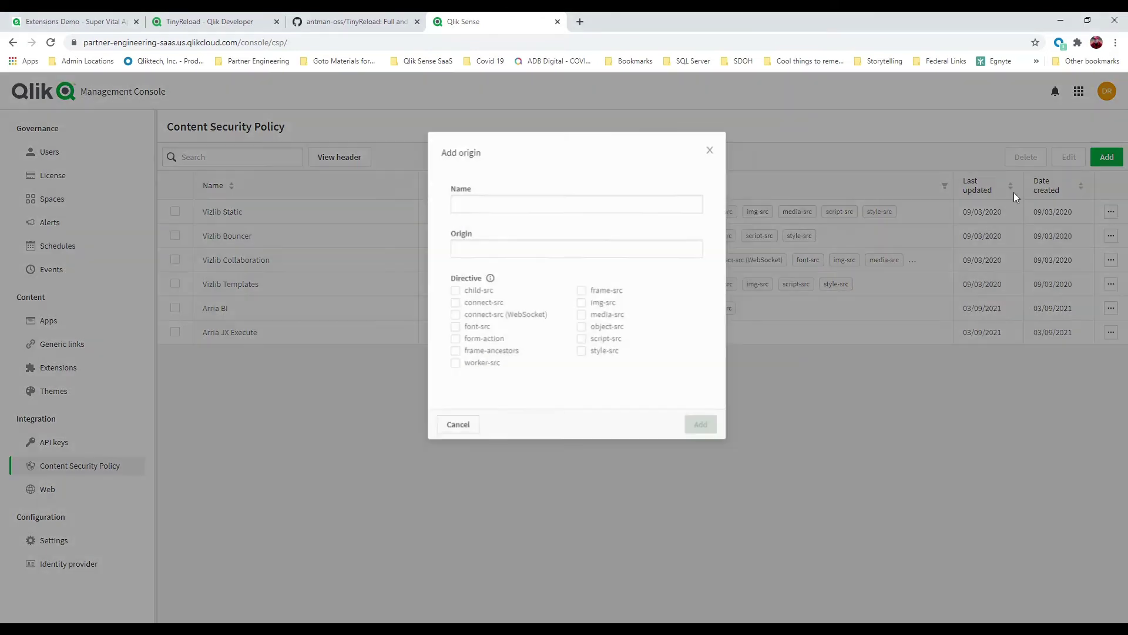
{"action": "left_click", "coordinate": [462, 203]}
{"action": "type", "text": "Arria FF Execute"}
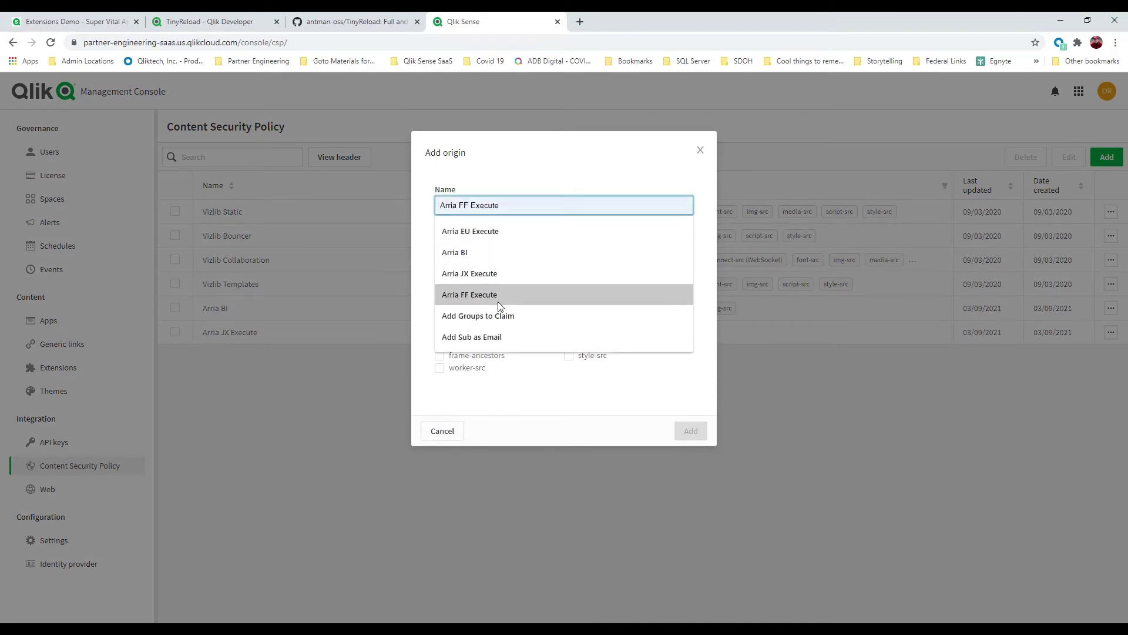
{"action": "left_click", "coordinate": [498, 300]}
{"action": "left_click", "coordinate": [496, 257]}
{"action": "type", "text": "ffjqrpmk1k.execute-api.us-east-1.amazonaws.com"}
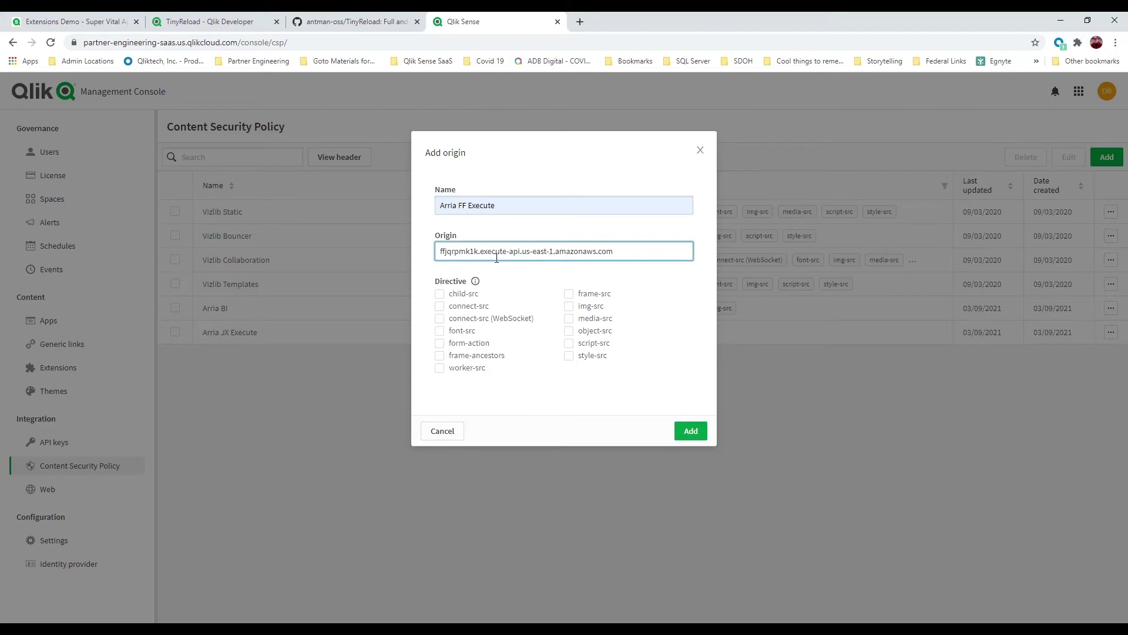
{"action": "left_click", "coordinate": [442, 306]}
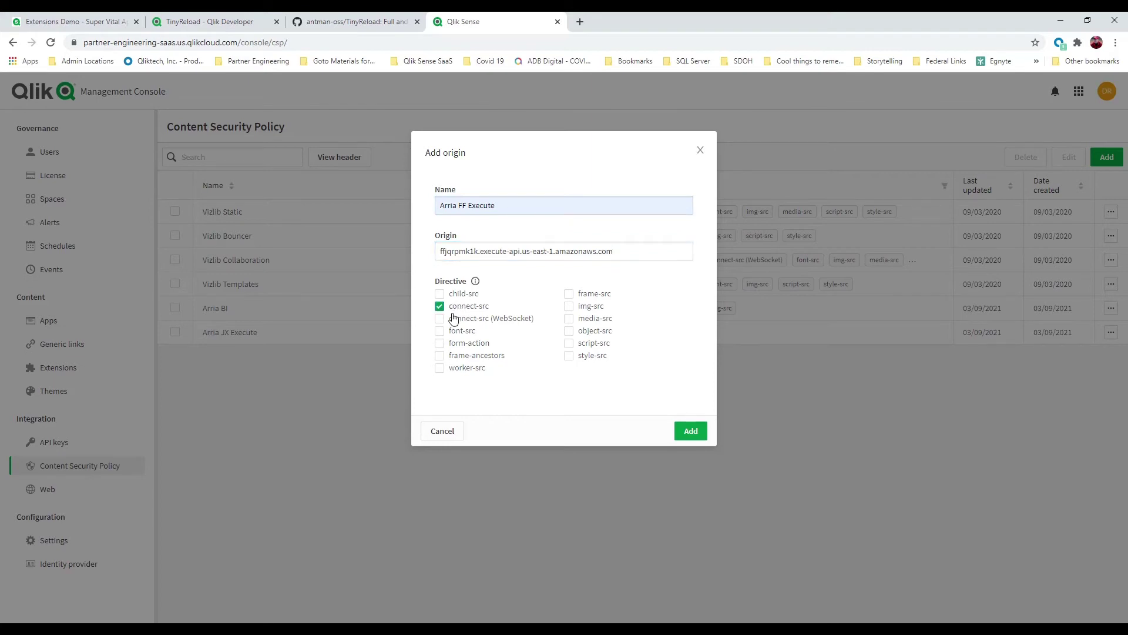
{"action": "left_click", "coordinate": [691, 431]}
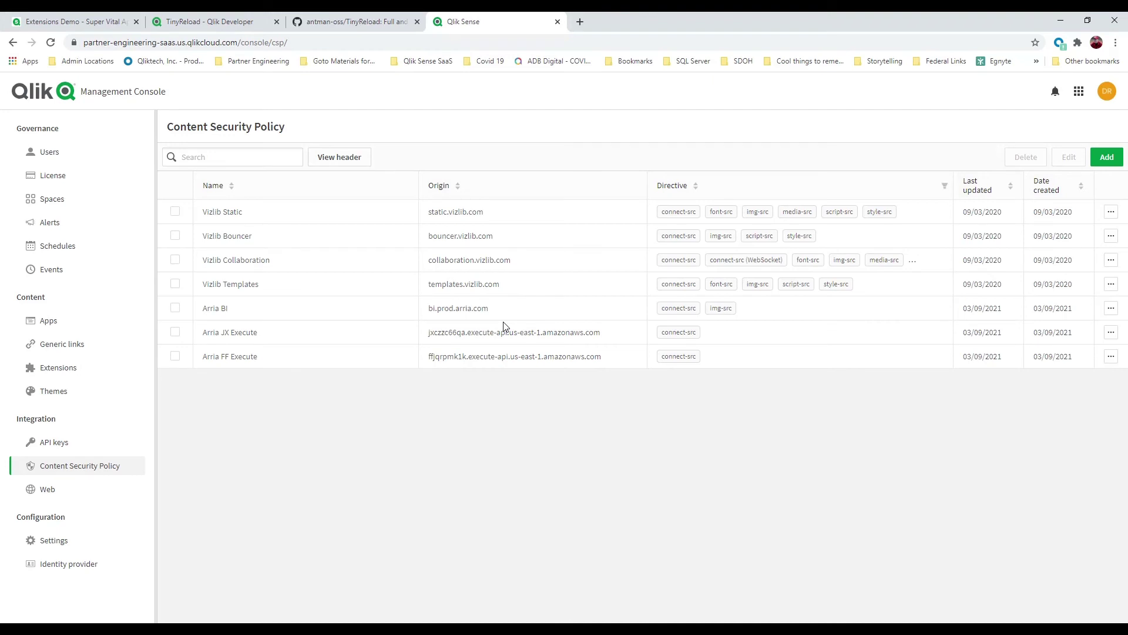
- On the Extensions Demo sheet, place Articulate Intelligence below Partial Reload with Country and Total Sales
{"action": "left_click", "coordinate": [80, 24]}
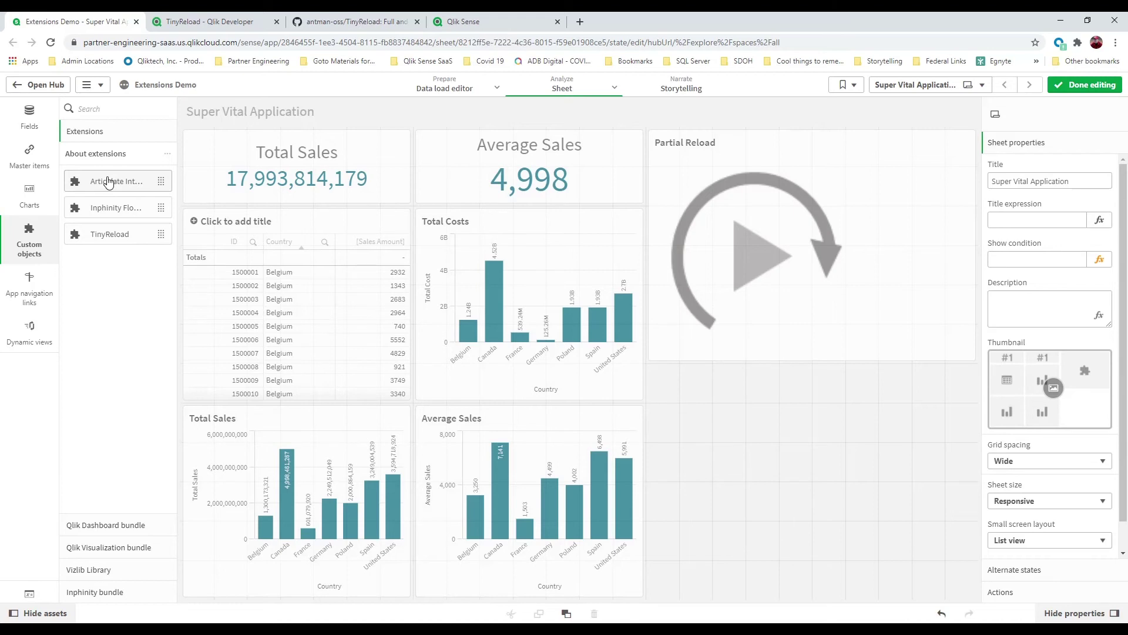
{"action": "left_click_drag", "start_coordinate": [110, 185], "coordinate": [767, 463]}
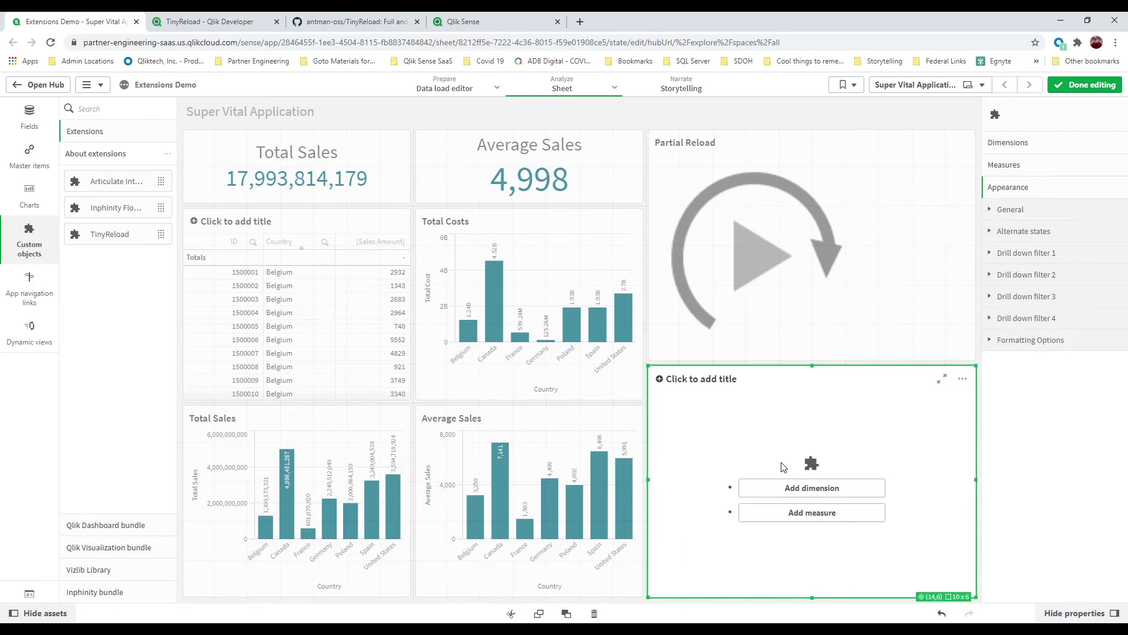
{"action": "left_click", "coordinate": [810, 494]}
{"action": "left_click", "coordinate": [924, 459]}
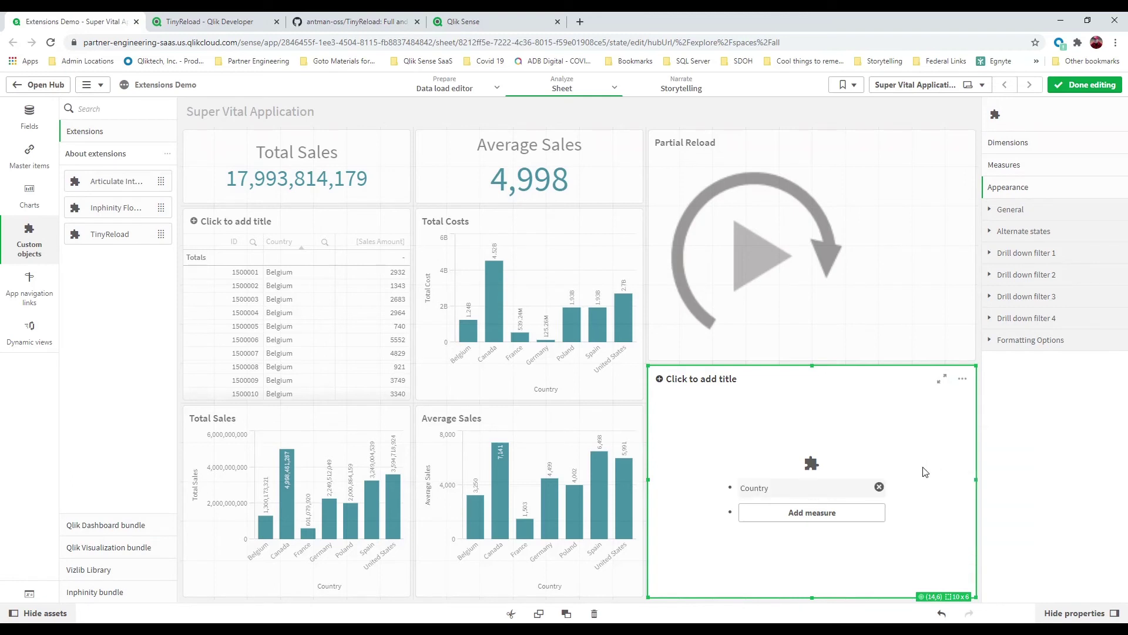
{"action": "left_click", "coordinate": [839, 513]}
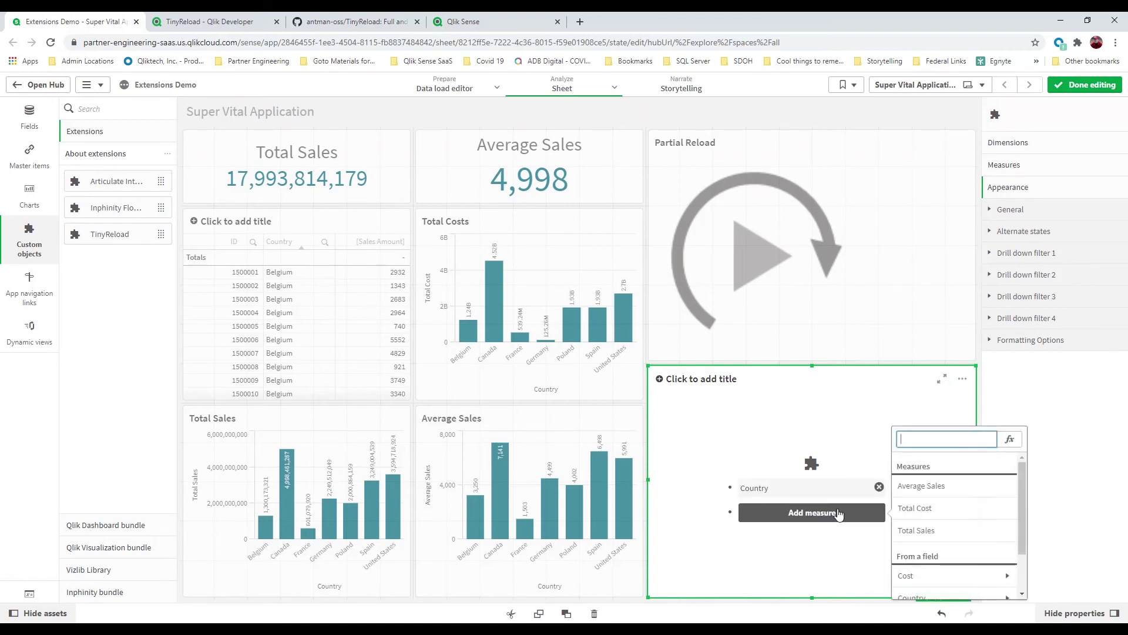
{"action": "left_click", "coordinate": [958, 531]}
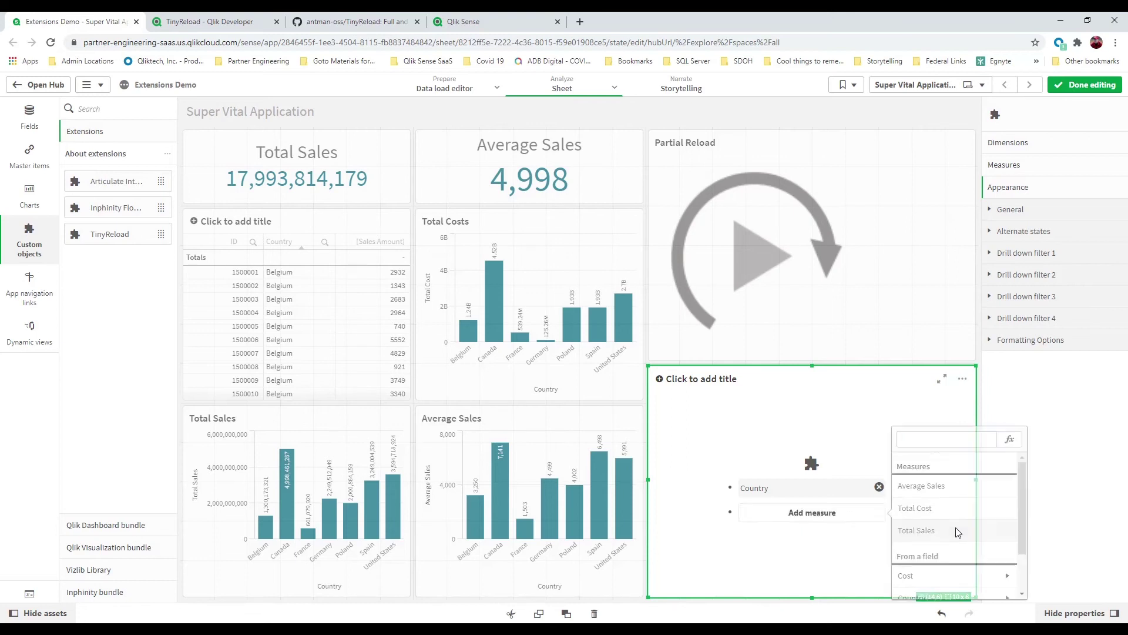
- Generate a 'Tell me everything' narrative of Total Sales by Country, then restore the object's size
{"action": "left_click", "coordinate": [942, 379]}
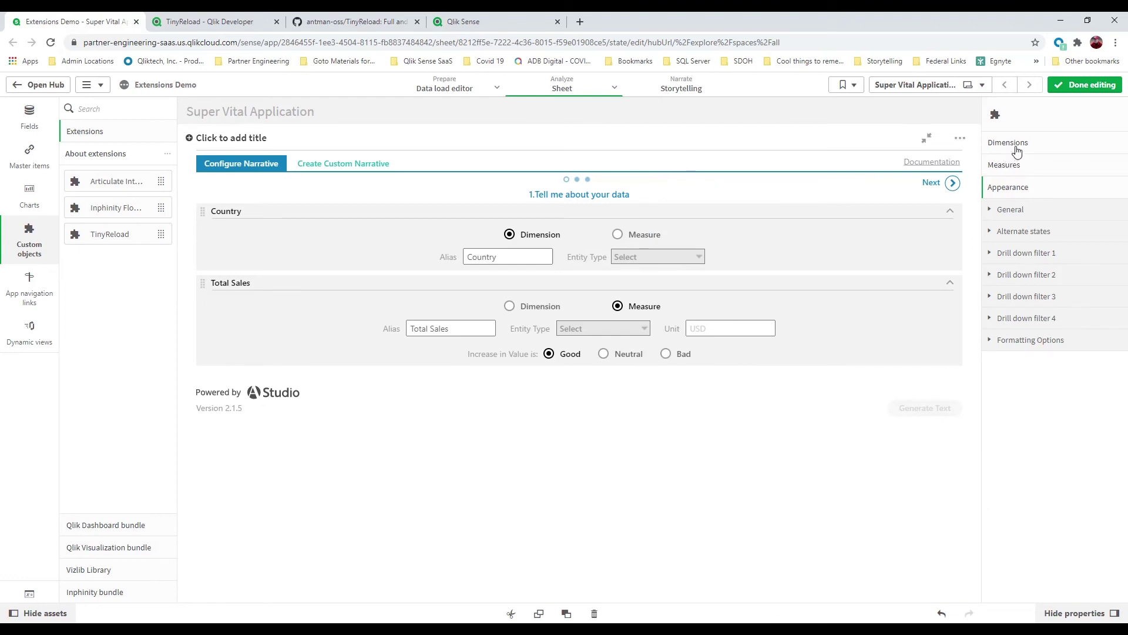
{"action": "left_click", "coordinate": [1013, 169]}
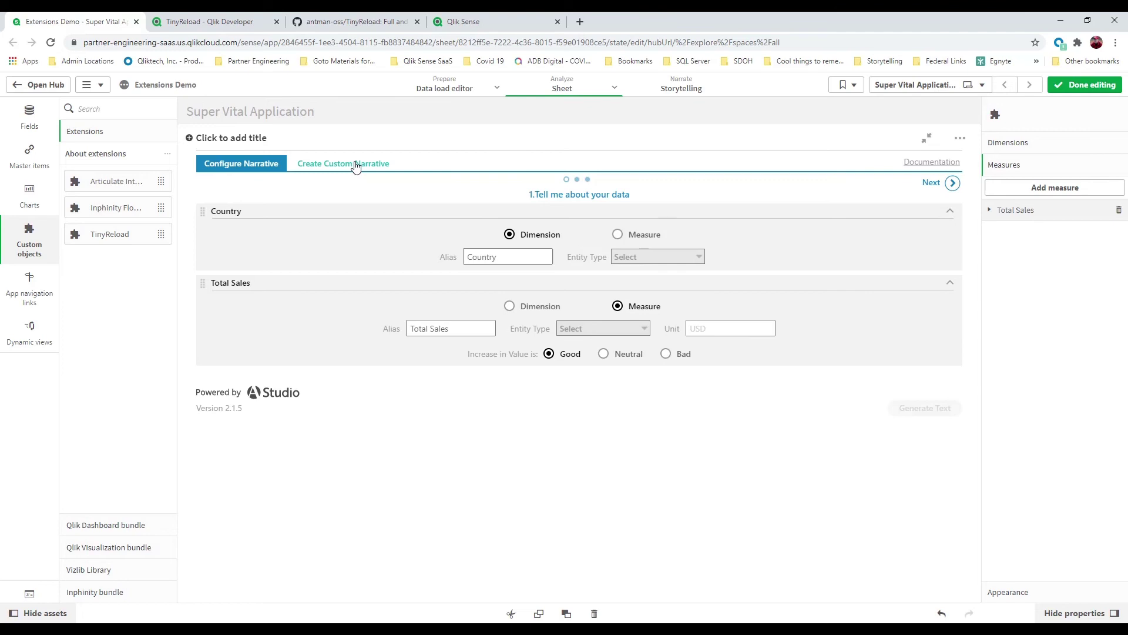
{"action": "left_click", "coordinate": [942, 185]}
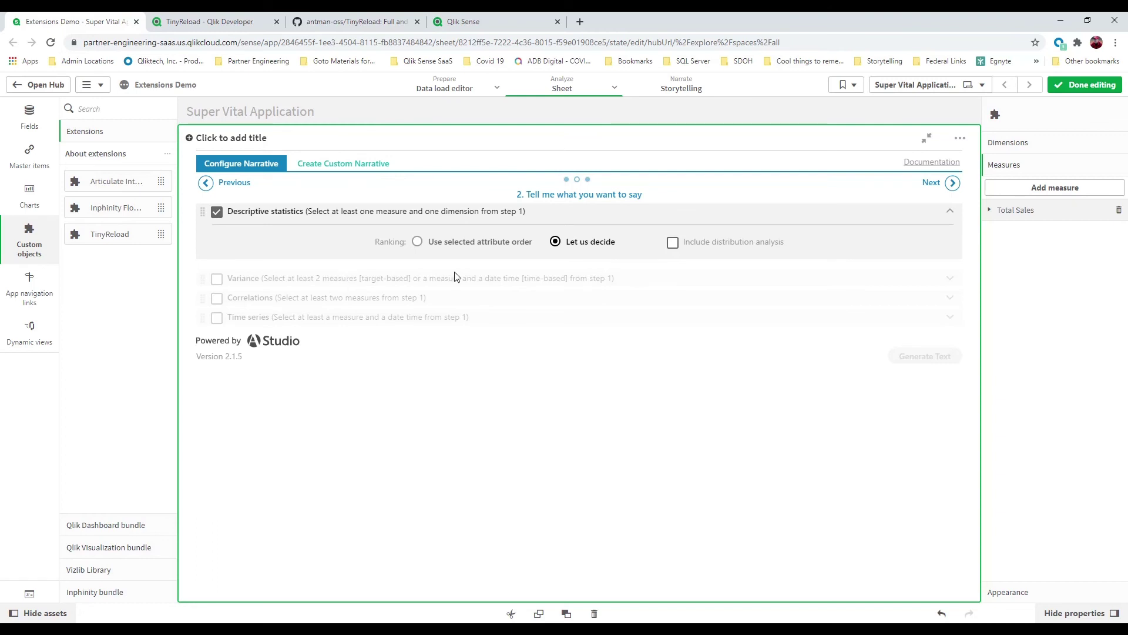
{"action": "left_click", "coordinate": [952, 183]}
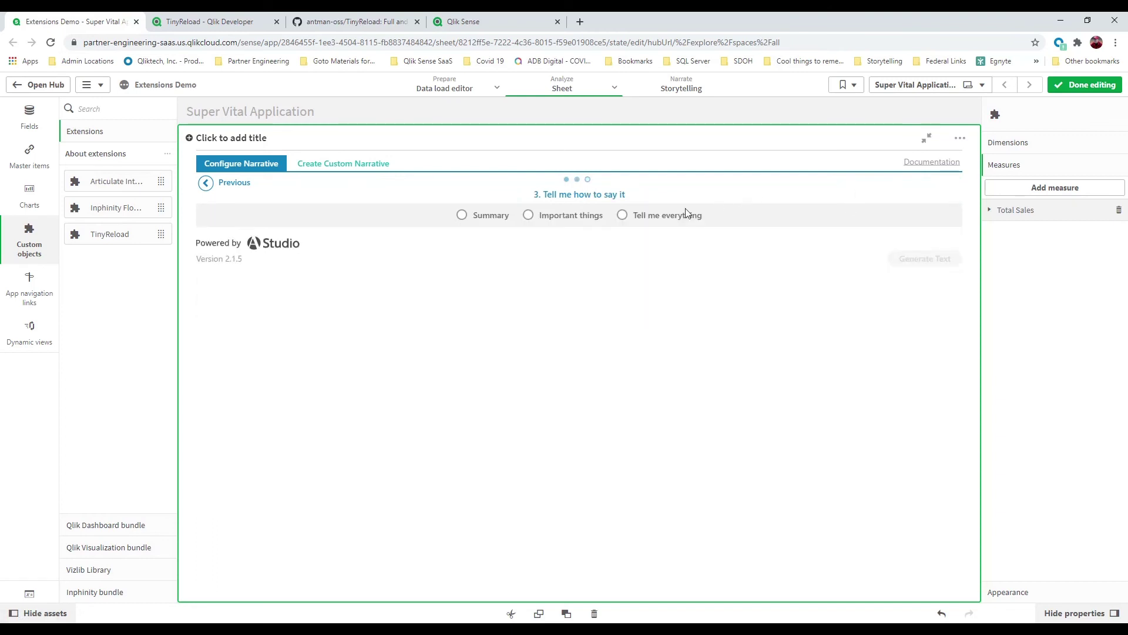
{"action": "left_click", "coordinate": [629, 219]}
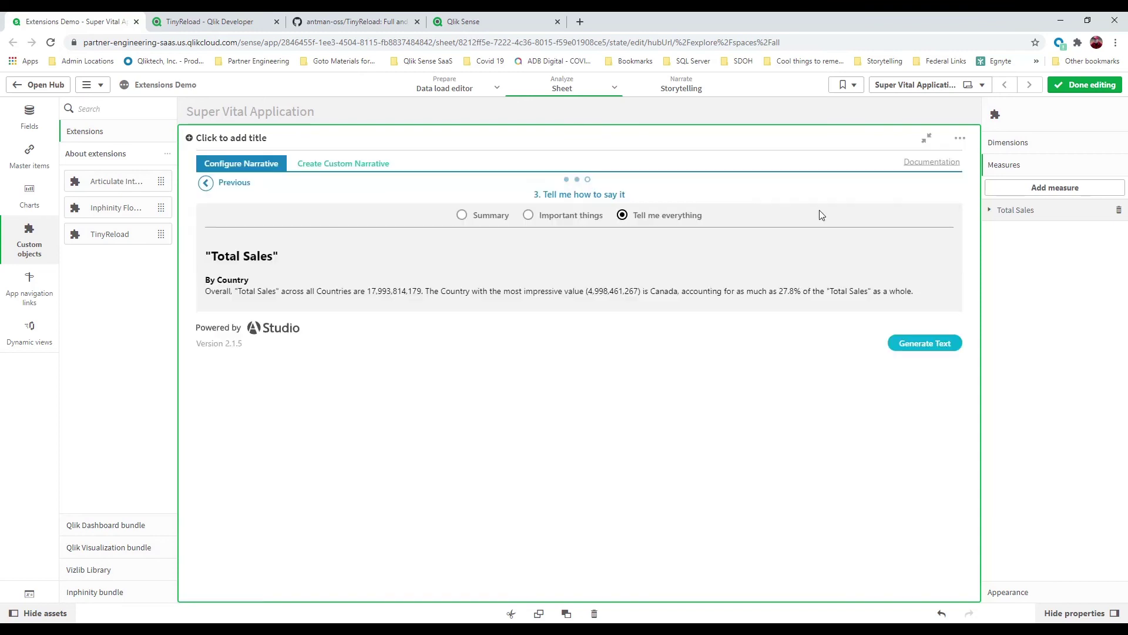
{"action": "left_click", "coordinate": [902, 344]}
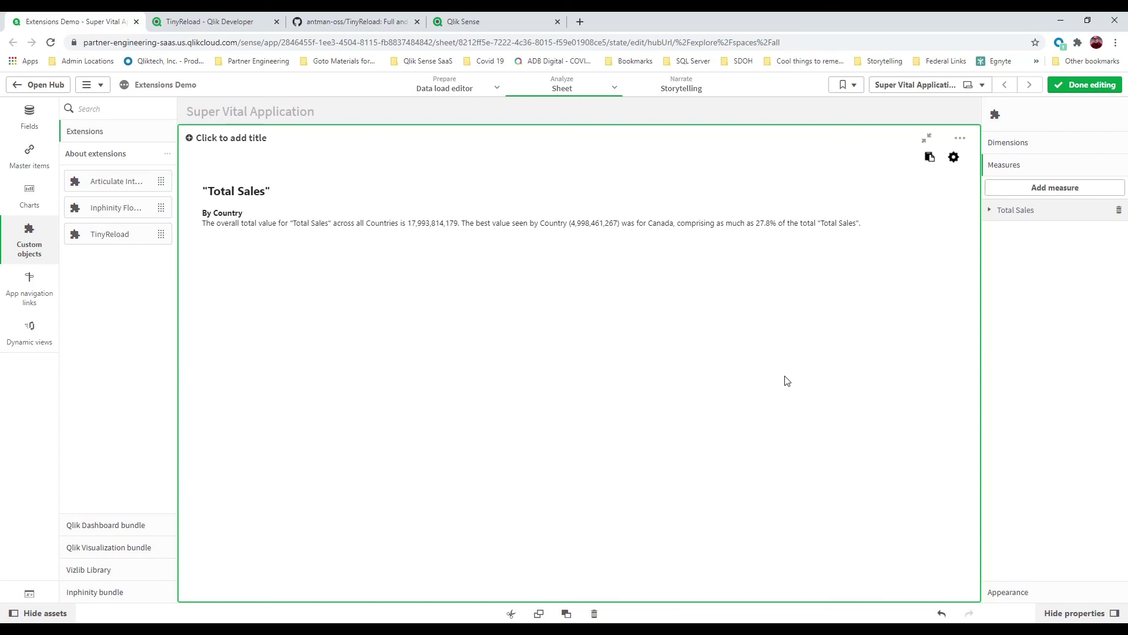
{"action": "left_click", "coordinate": [927, 138]}
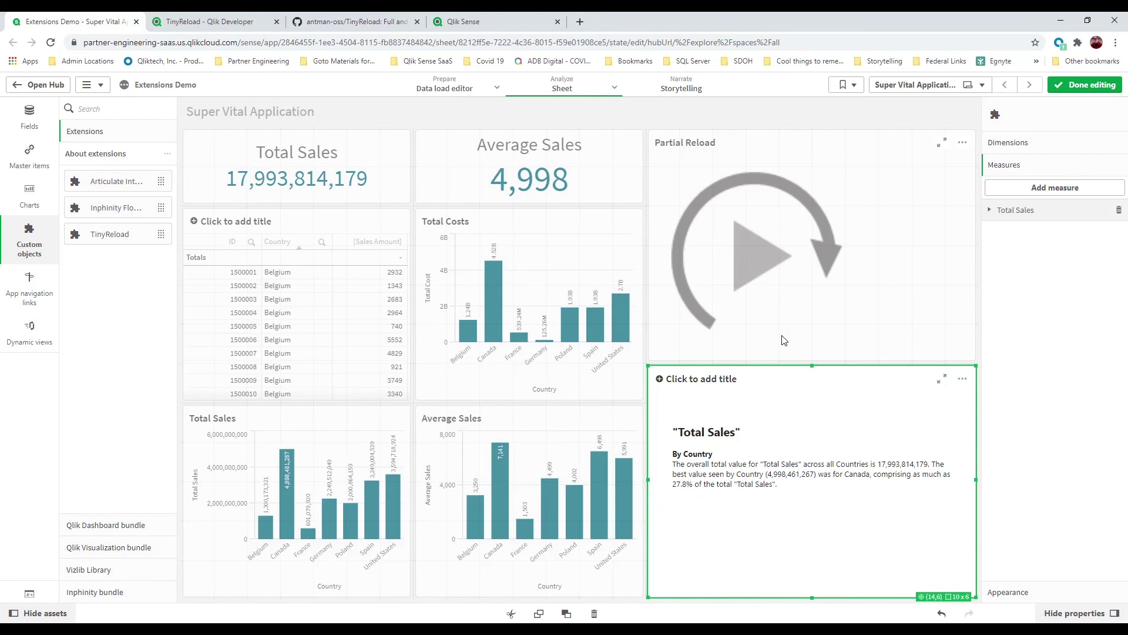
{"action": "mouse_move", "coordinate": [798, 411]}
- Finish editing and select the Poland and Spain bars in the Total Costs chart
{"action": "left_click", "coordinate": [1085, 85]}
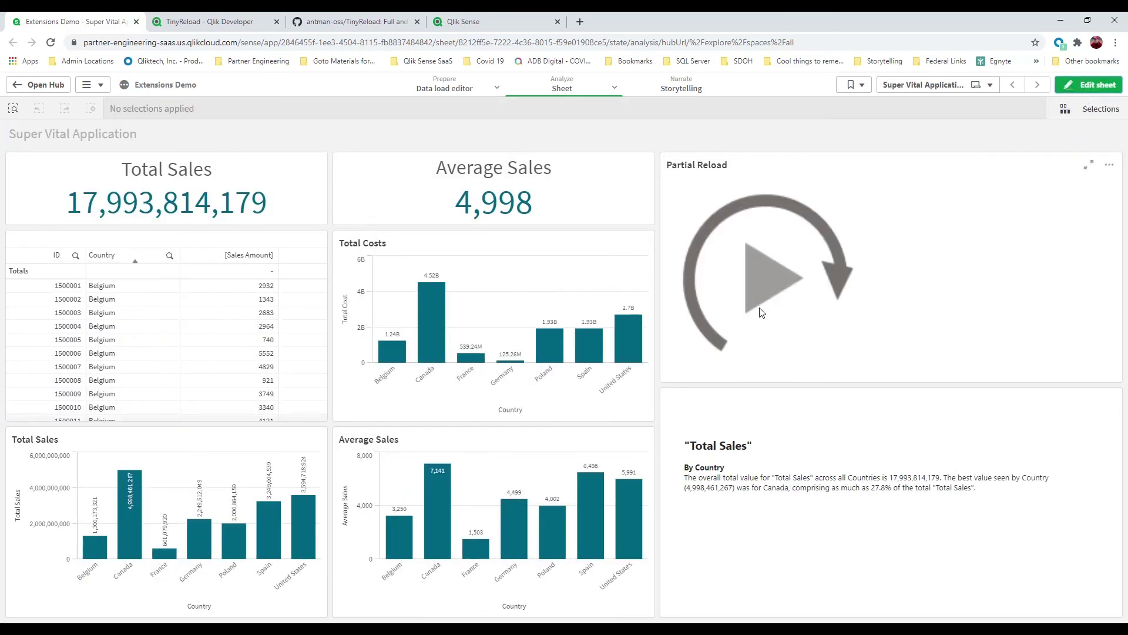
{"action": "left_click", "coordinate": [551, 351]}
{"action": "left_click", "coordinate": [577, 354]}
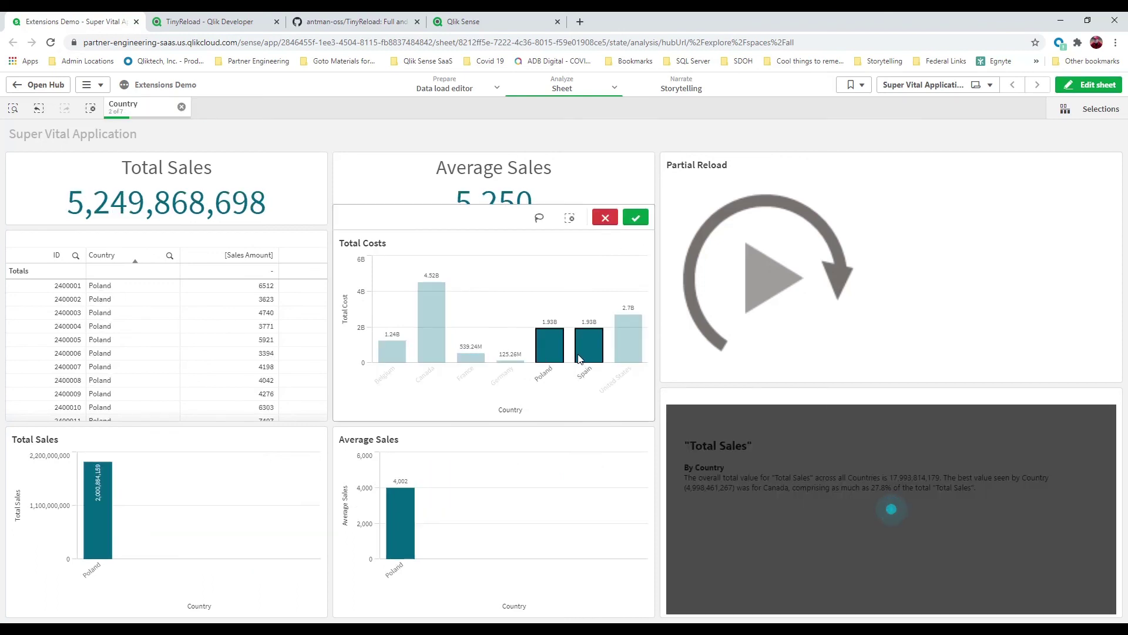
{"action": "left_click", "coordinate": [636, 220]}
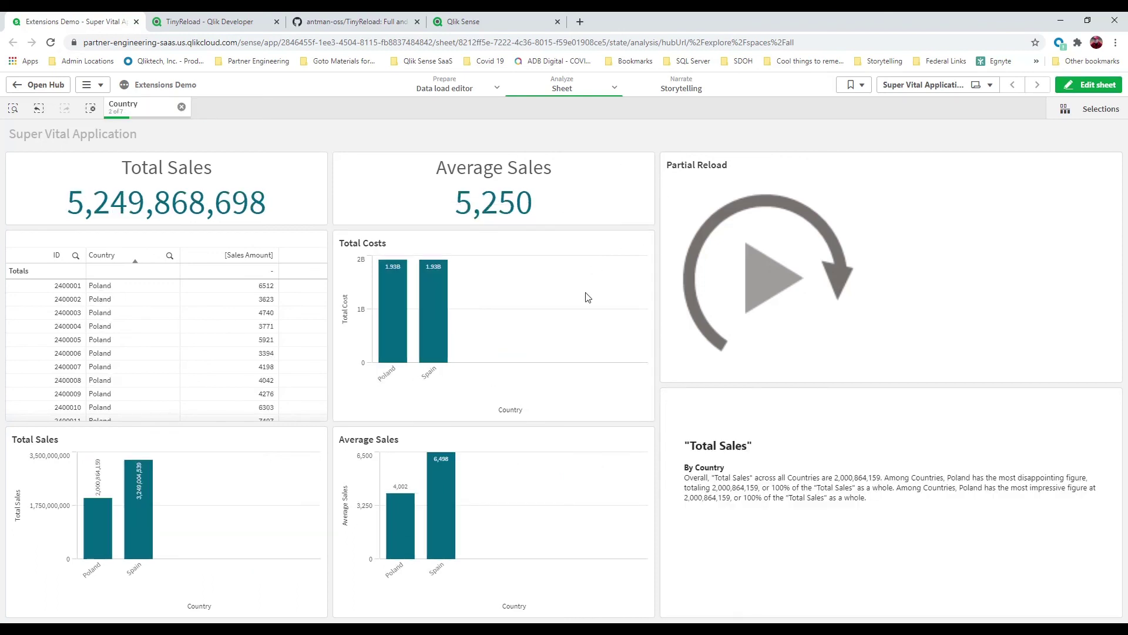